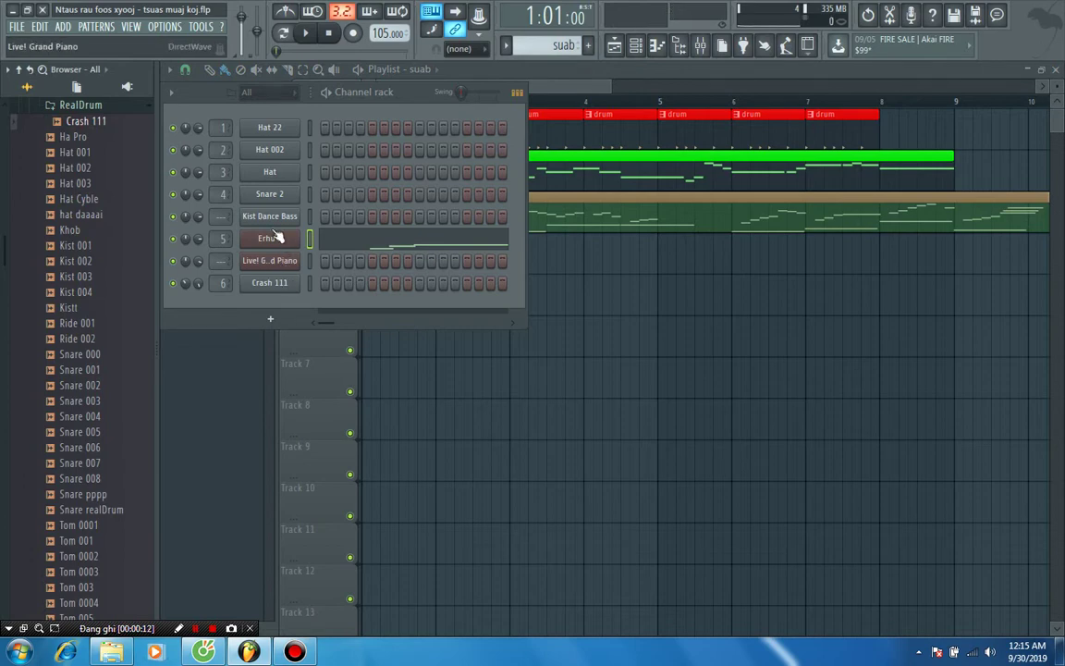
Close the channel rack and play the arrangement from the start to hear it, stopping around bar 7.
left_click(560, 91)
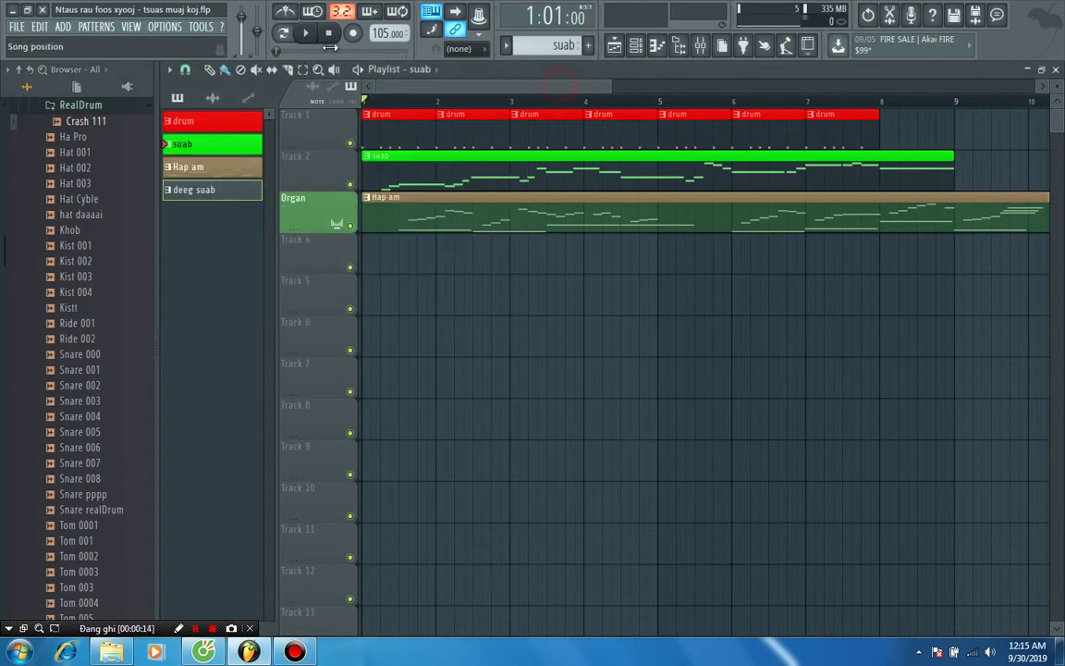
left_click(306, 34)
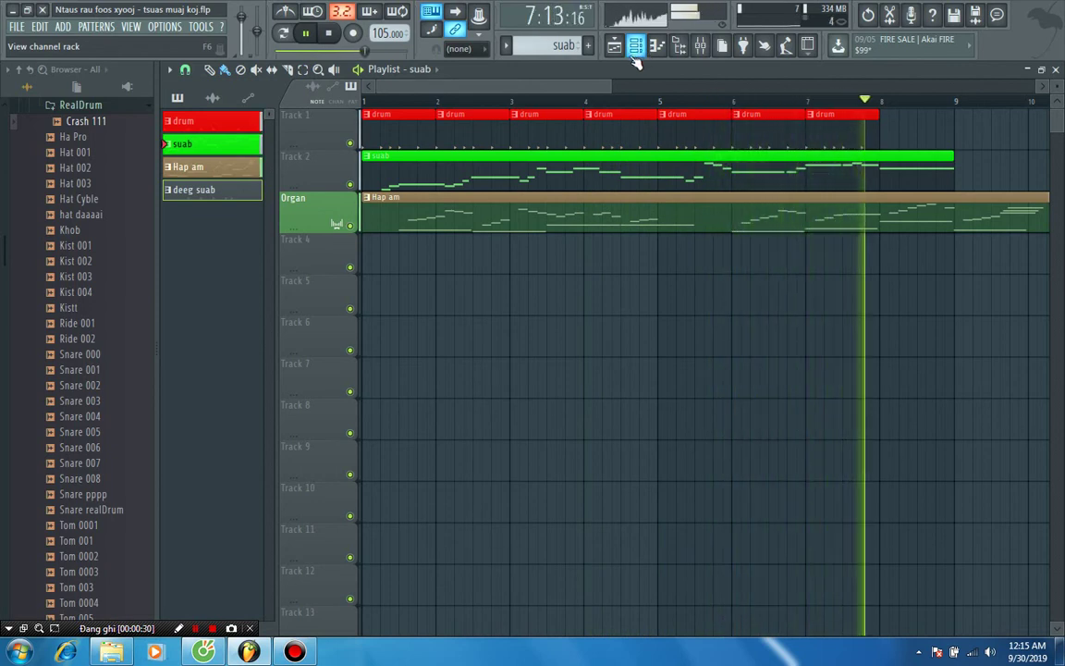
left_click(331, 34)
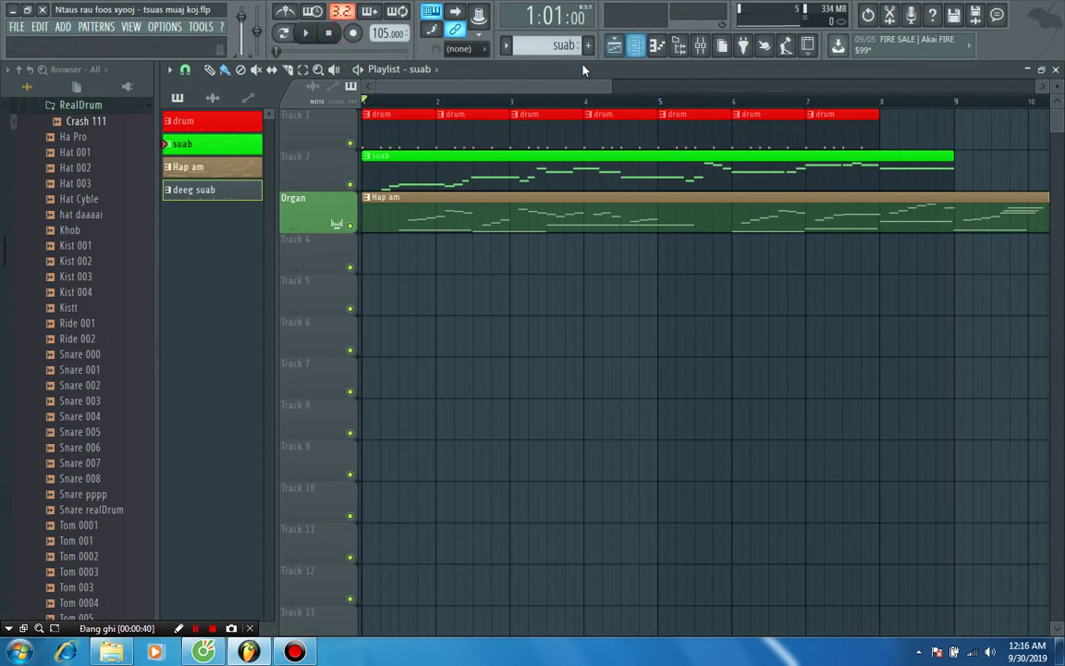
Place the deeg suab pattern at bar 5 on Track 4 of the playlist.
mouse_move(566, 45)
left_mouse_down()
mouse_move(566, 31)
mouse_move(567, 41)
left_mouse_up()
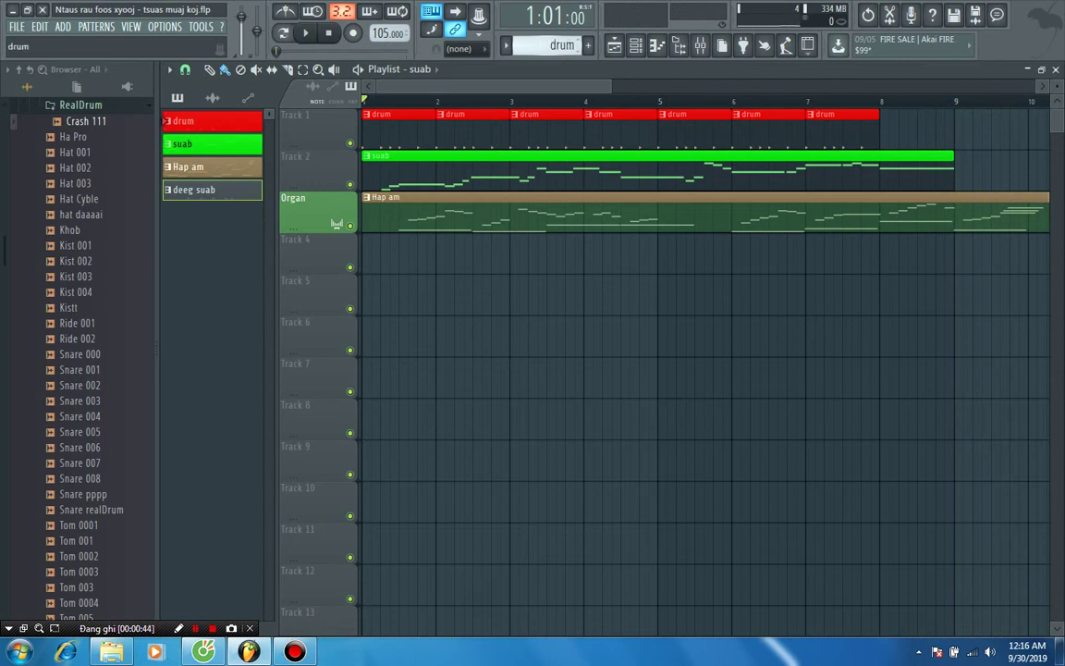
left_click_drag(567, 45, 567, 39)
left_click(657, 261)
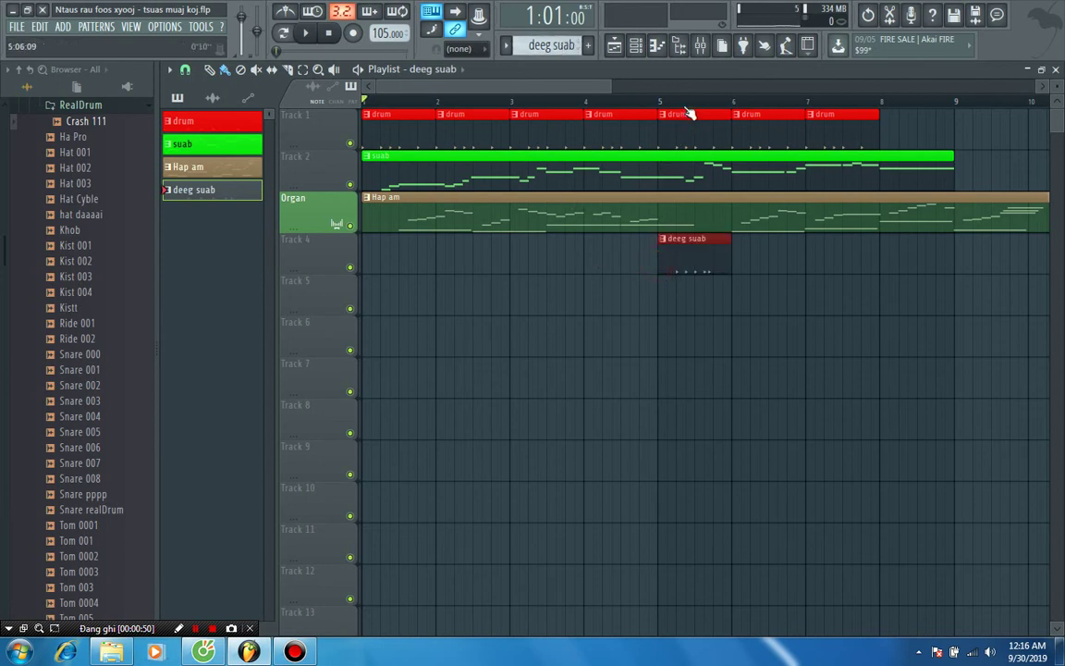
scroll(666, 213, "up", 4)
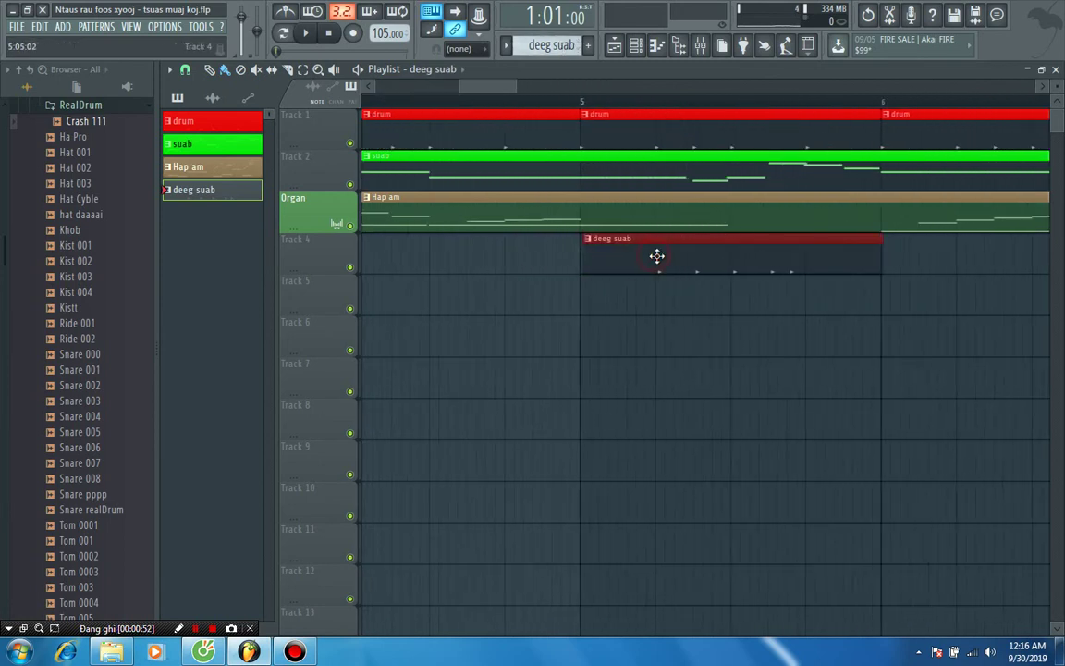
Show the channel rack for the deeg suab pattern and play the song briefly.
left_click(644, 53)
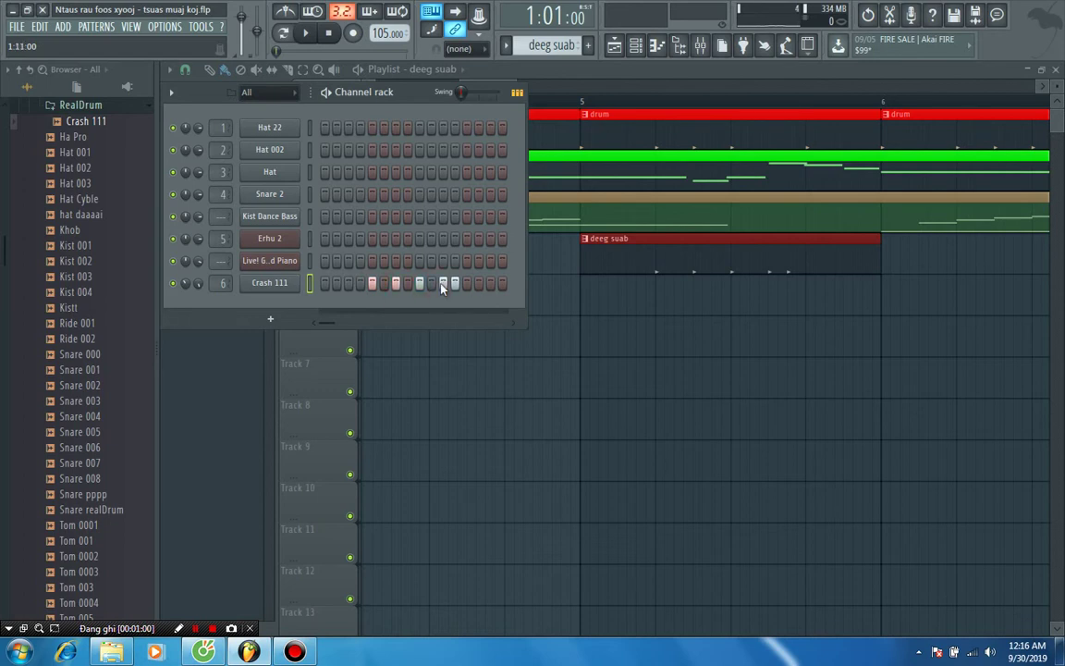
left_click(305, 32)
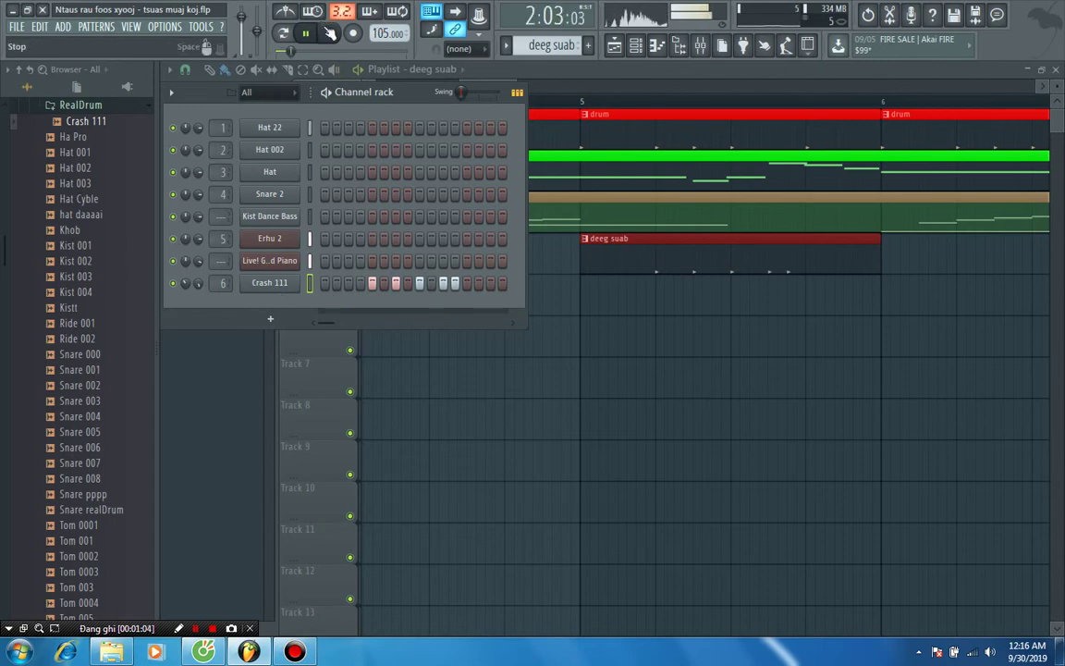
key("space")
Adjust the IN fade of the Crash 111 sample to about 23% and audition the sample.
left_click(269, 282)
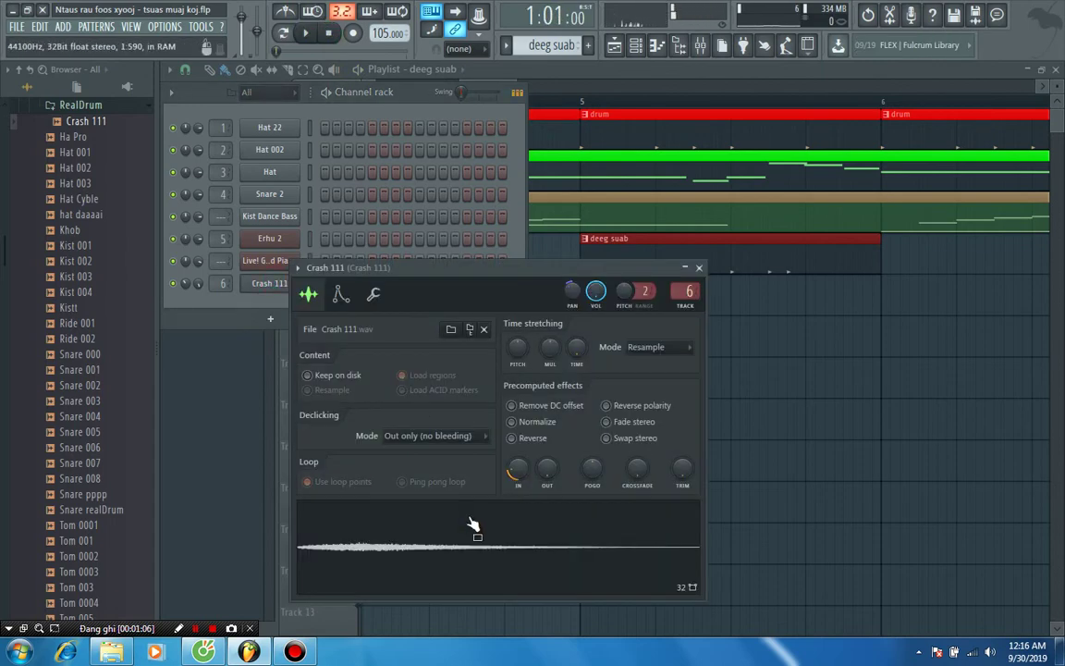
mouse_move(517, 470)
left_mouse_down()
mouse_move(515, 504)
mouse_move(516, 464)
left_mouse_up()
left_click(500, 544)
left_click(505, 520)
left_click(493, 539)
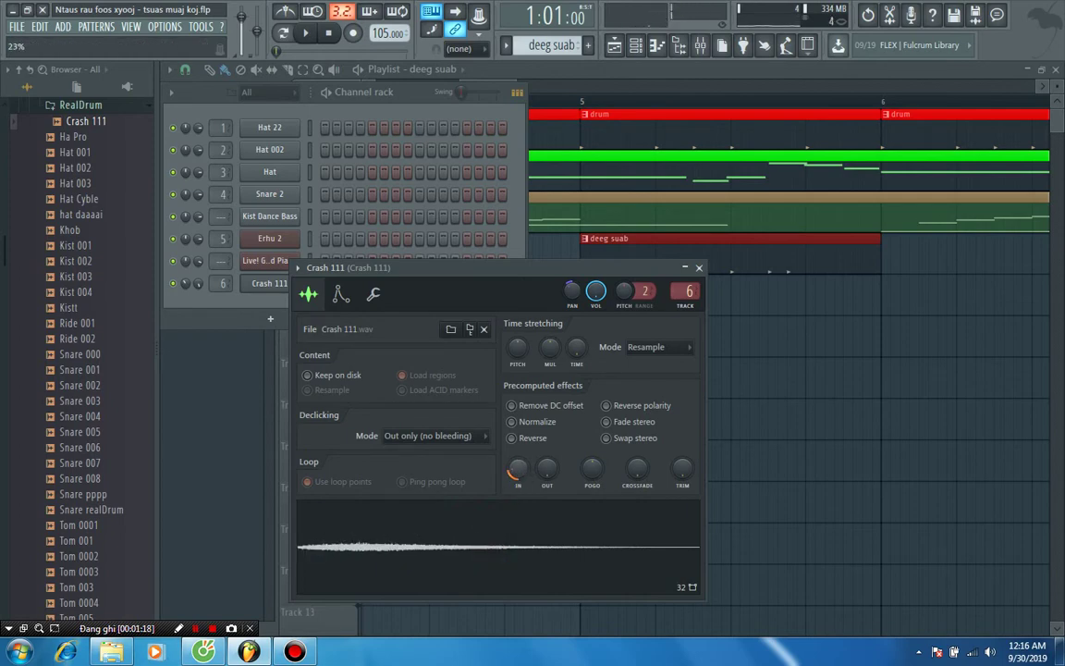
left_click(496, 551)
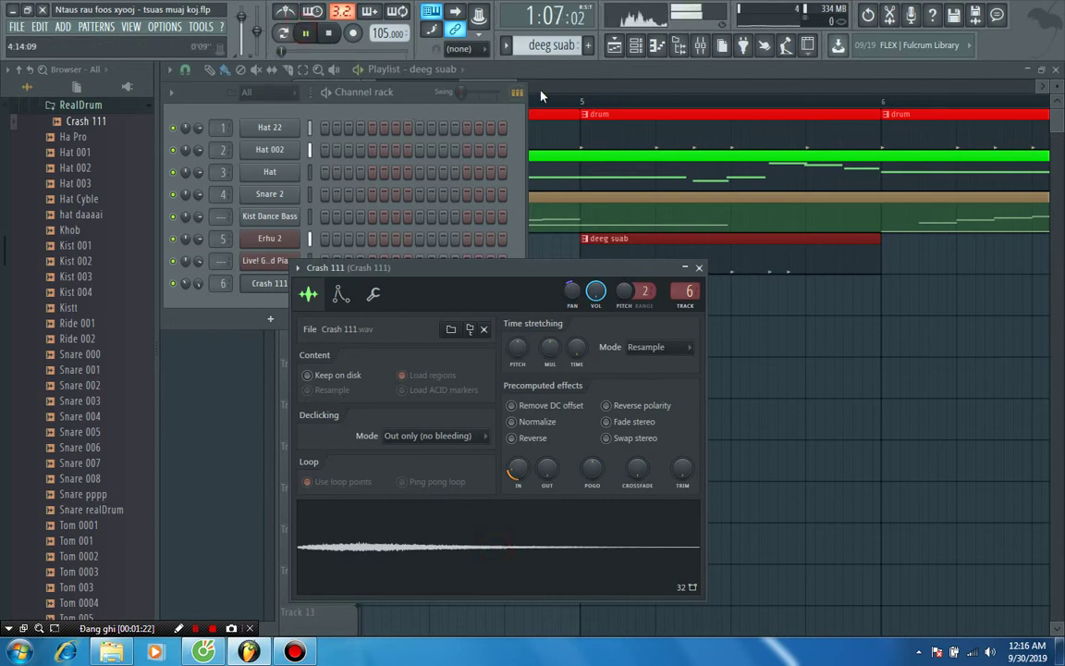
Review the Crash 111 sampler settings again during playback, close them, and check the whole playlist arrangement.
left_click(496, 65)
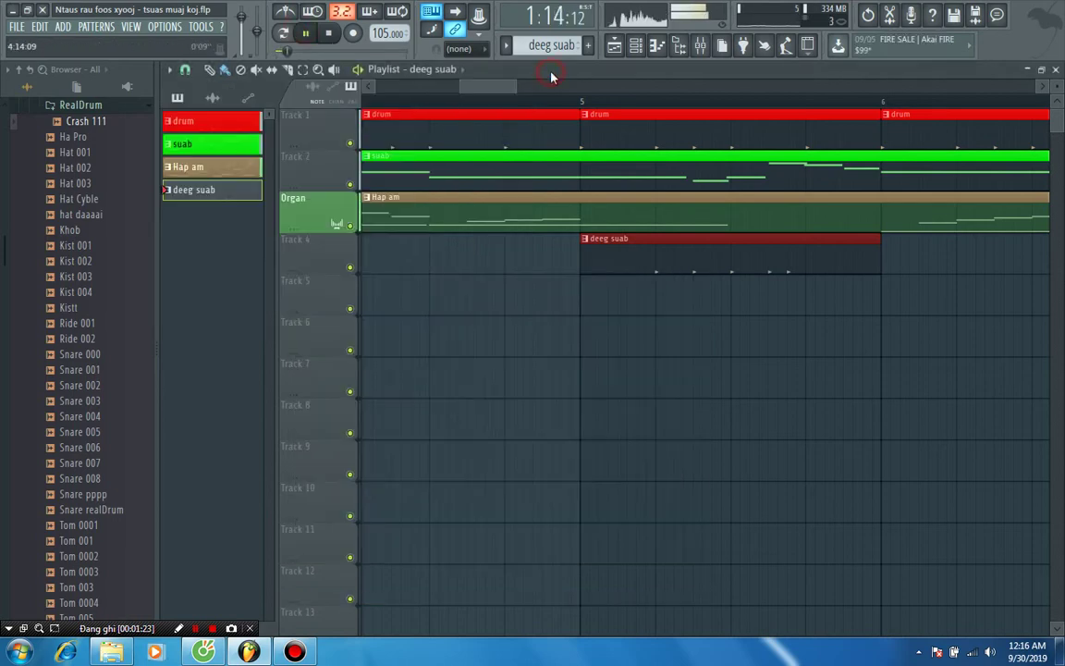
left_click(635, 48)
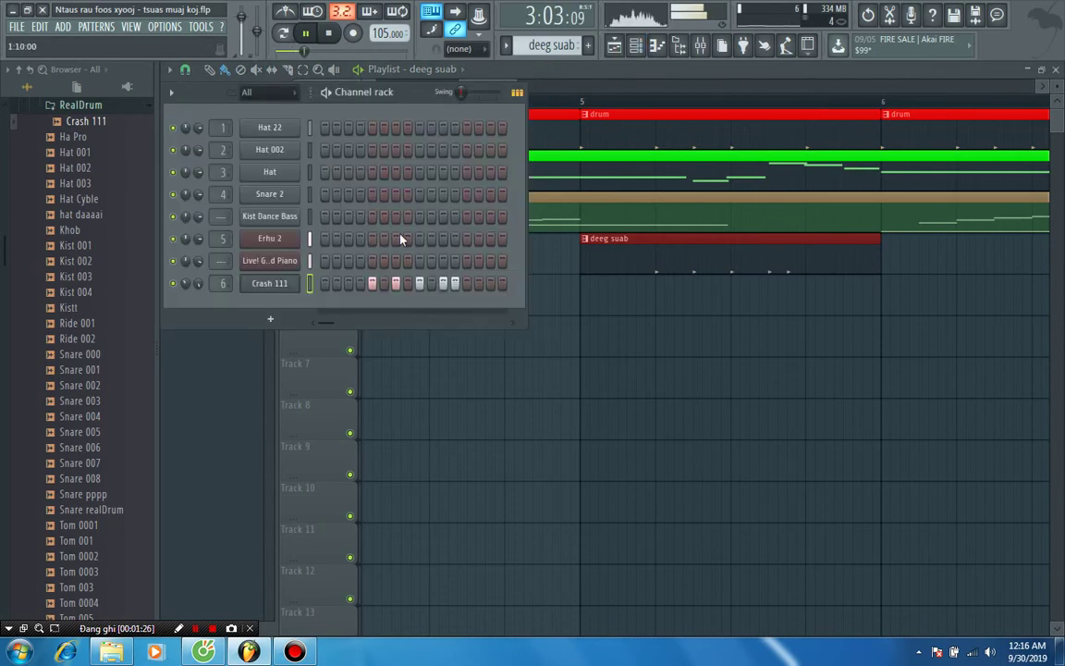
left_click(294, 282)
left_click_drag(454, 271, 352, 149)
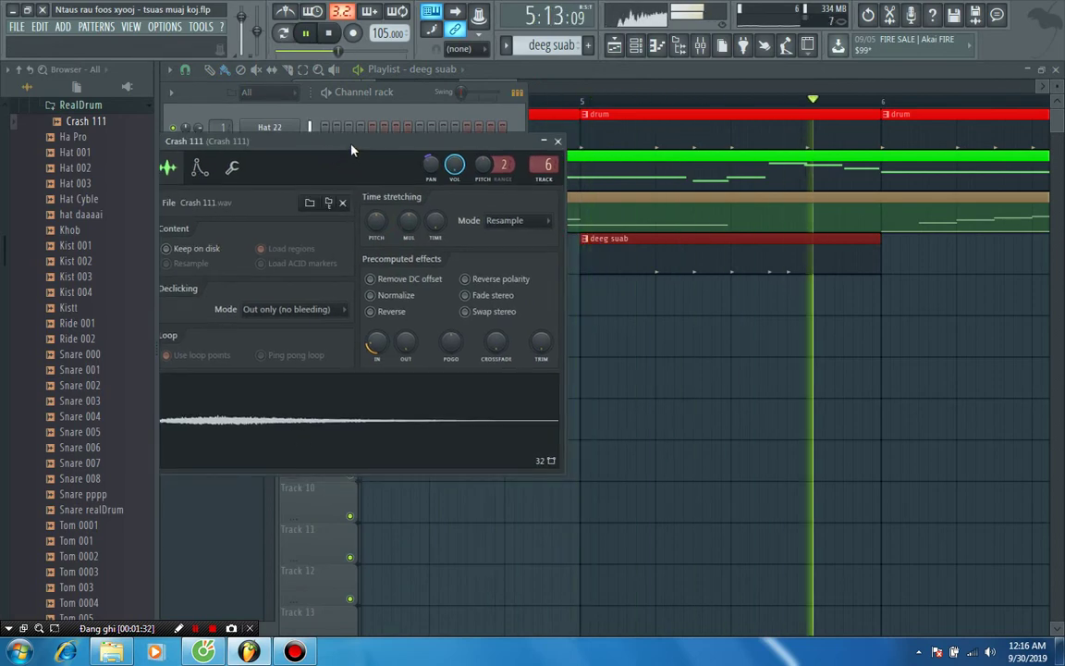
left_click_drag(352, 150, 439, 104)
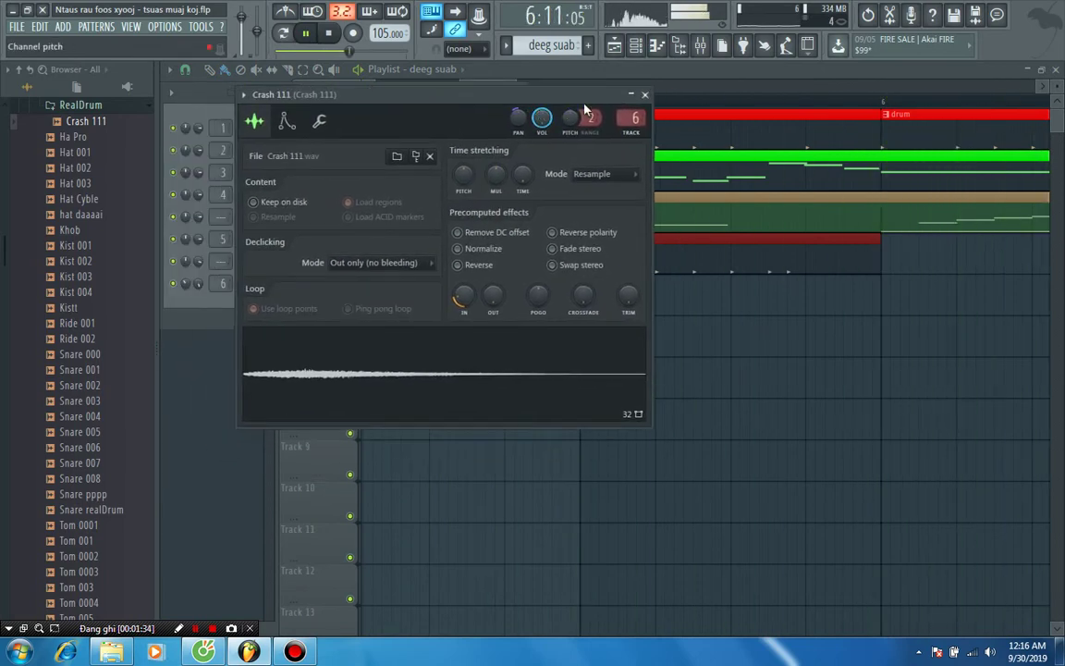
left_click(644, 94)
left_click(595, 77)
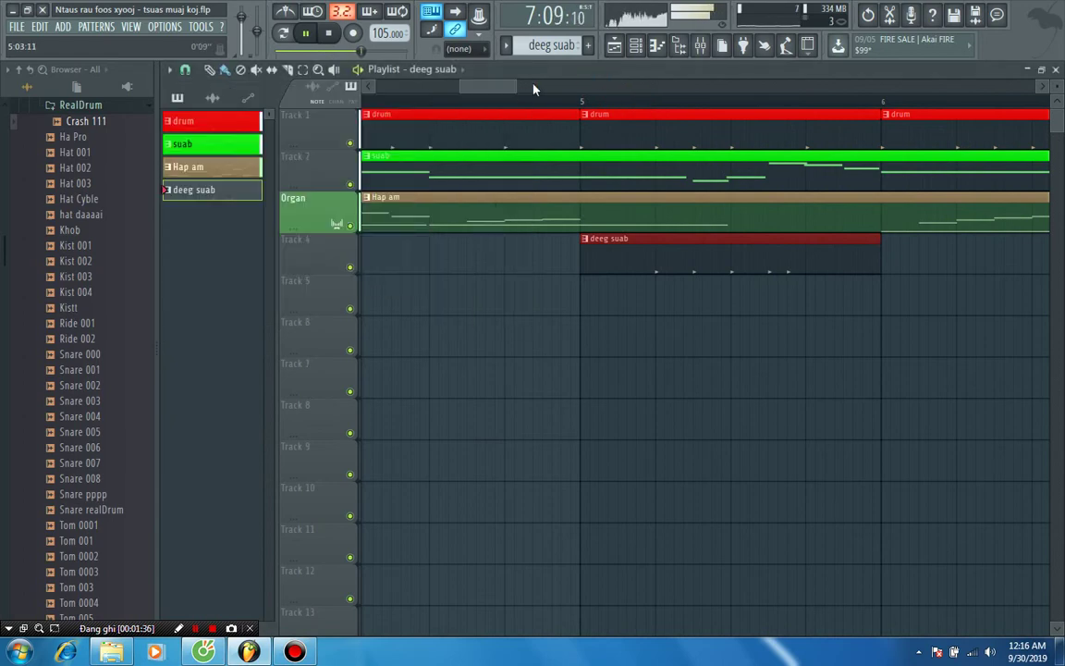
left_click_drag(517, 85, 682, 82)
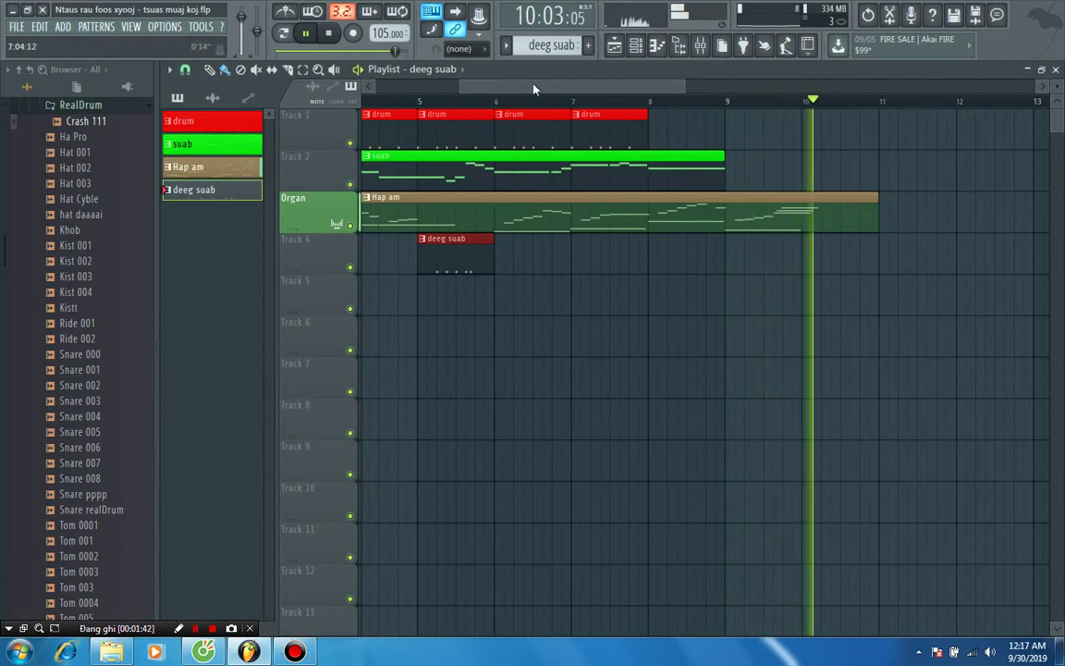
Examine the Live! Grand Piano instrument's DirectWave settings and mixer assignment while the song plays, and close it.
left_click(635, 45)
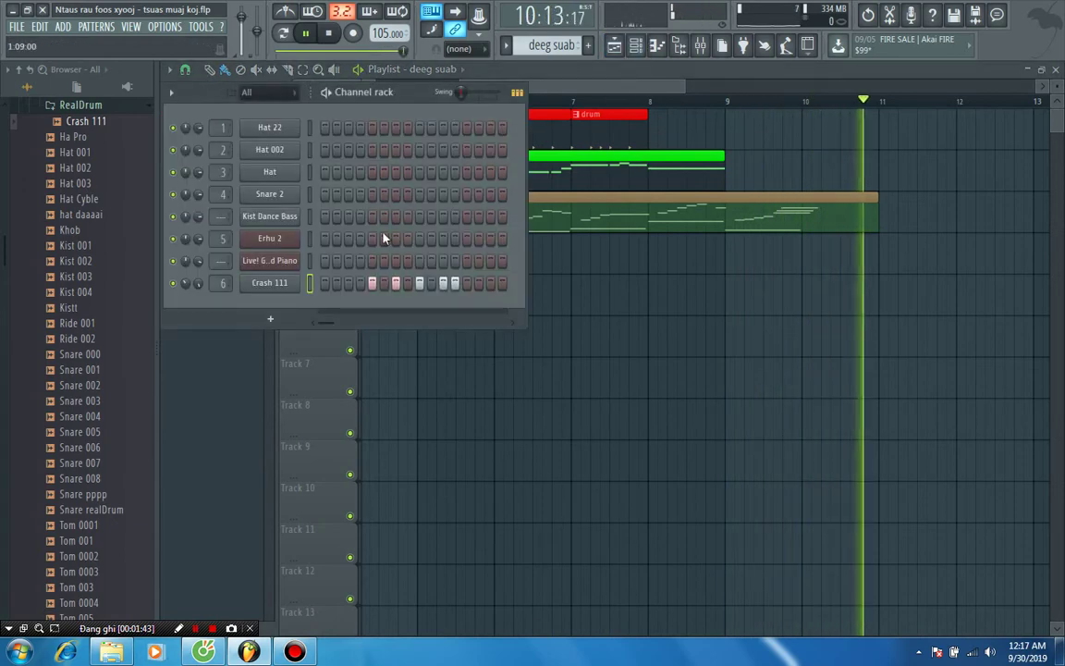
left_click(278, 261)
left_click_drag(601, 127, 618, 71)
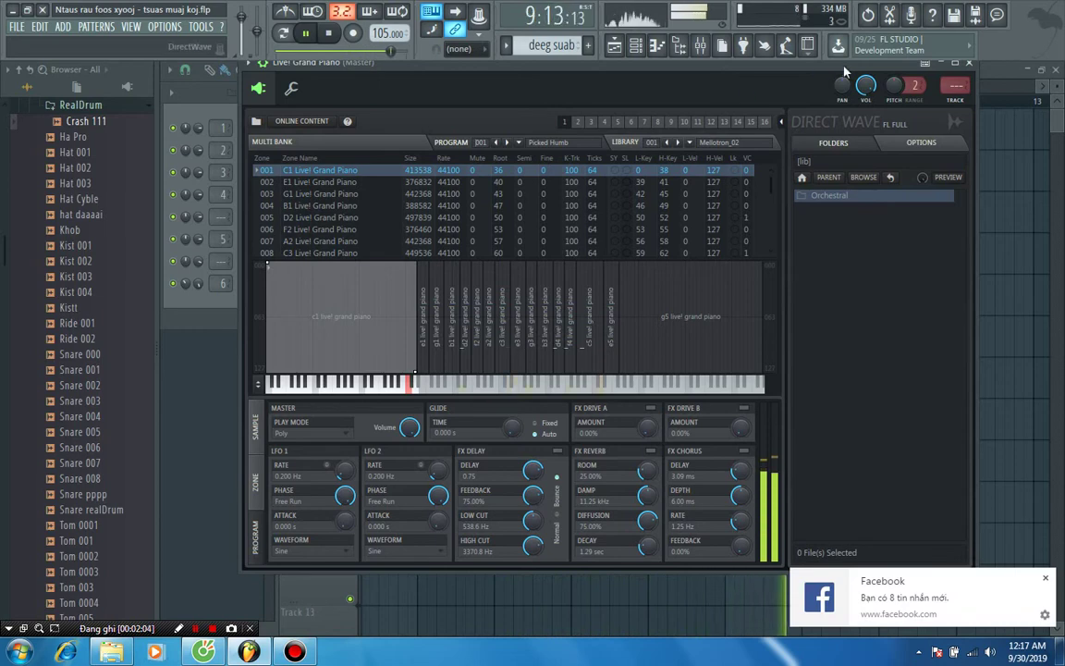
left_click(969, 64)
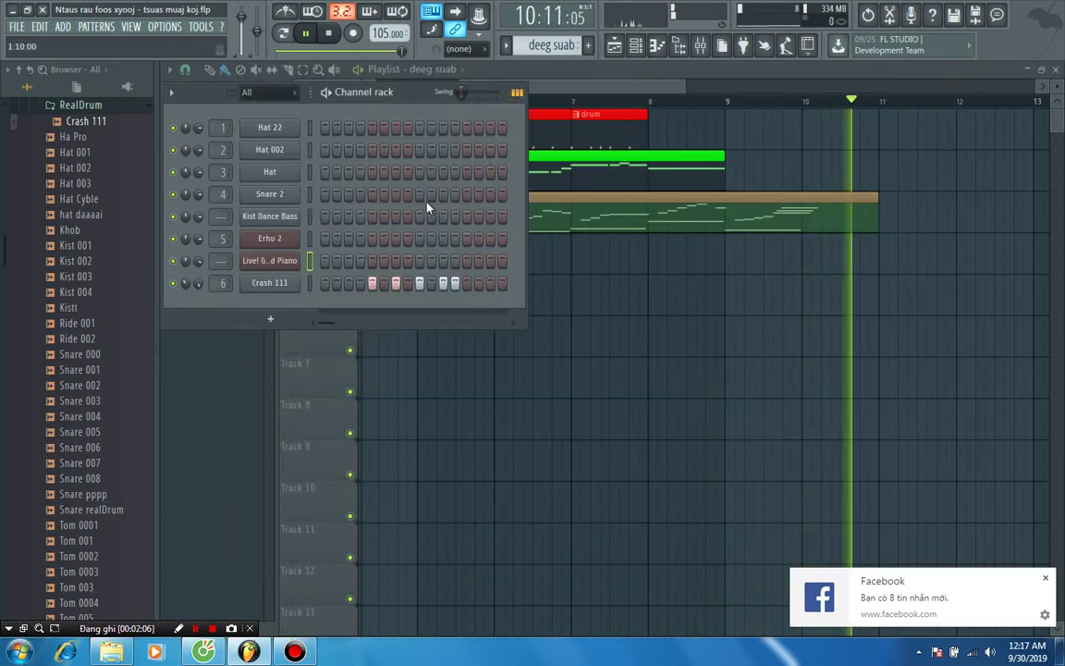
Stop playback and examine the Erhu 2 instrument's mixer assignment and its mixer routing option.
left_click(269, 241)
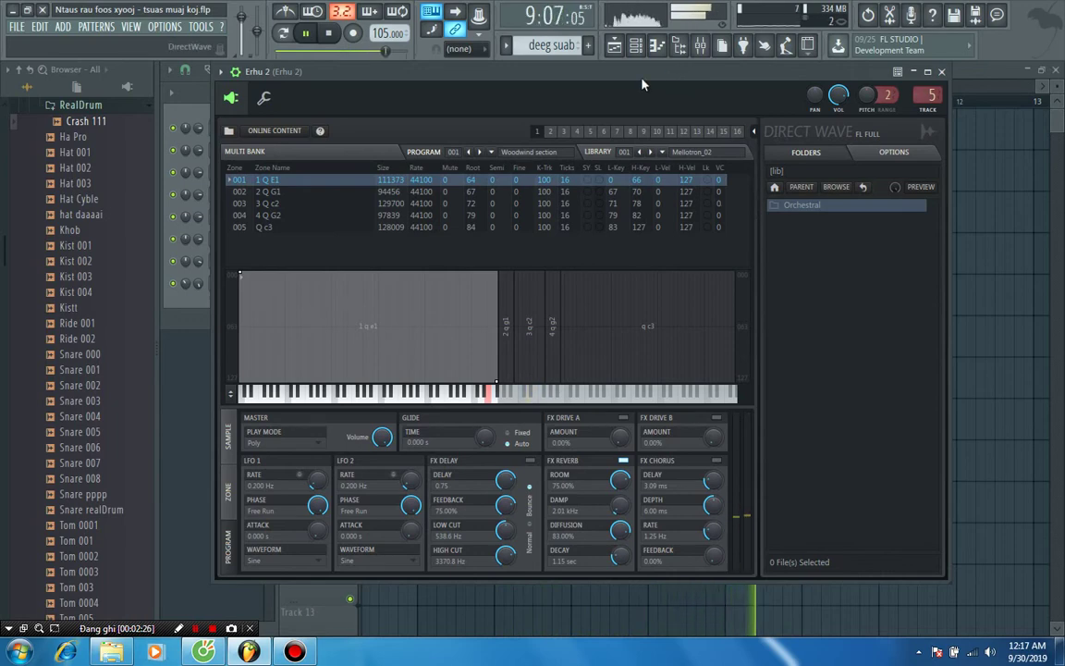
left_click(330, 34)
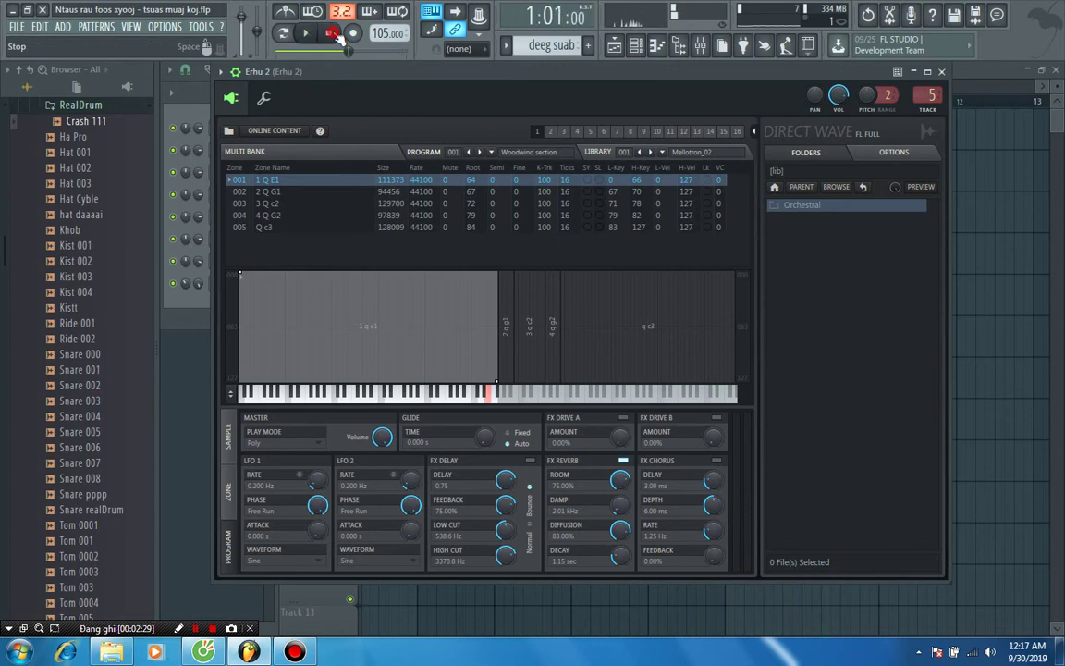
left_click(221, 74)
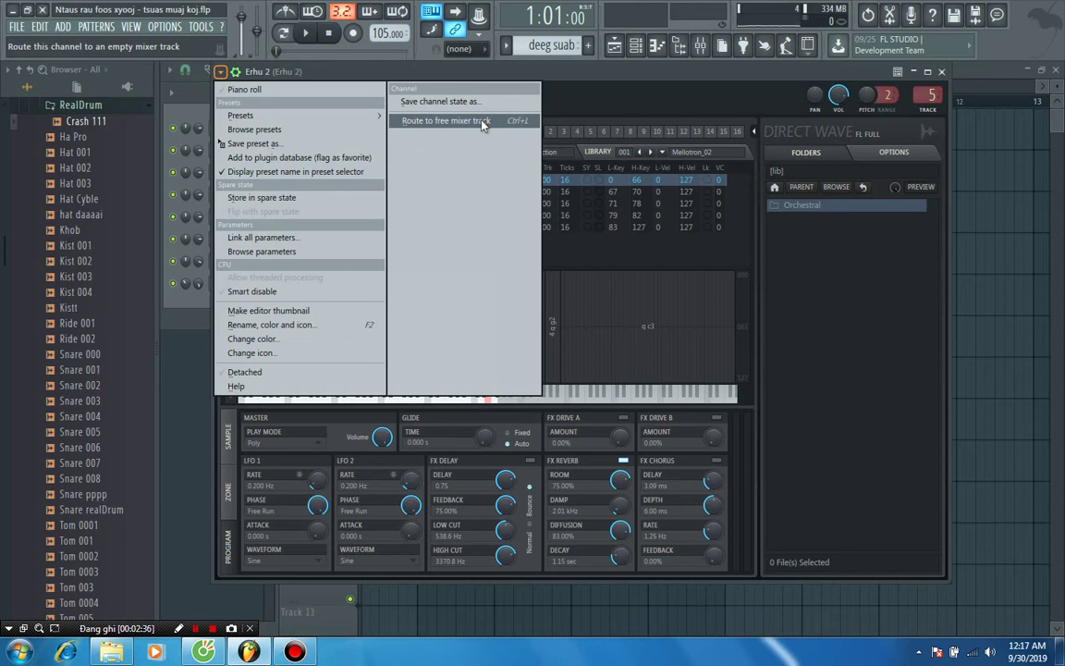
left_click(605, 86)
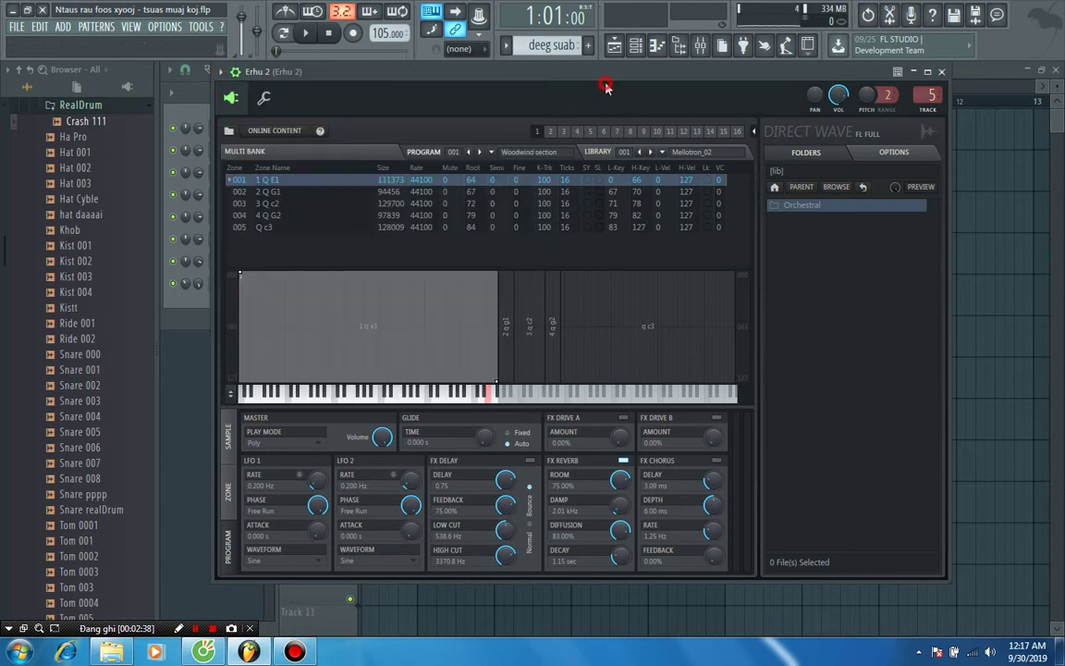
left_click(942, 72)
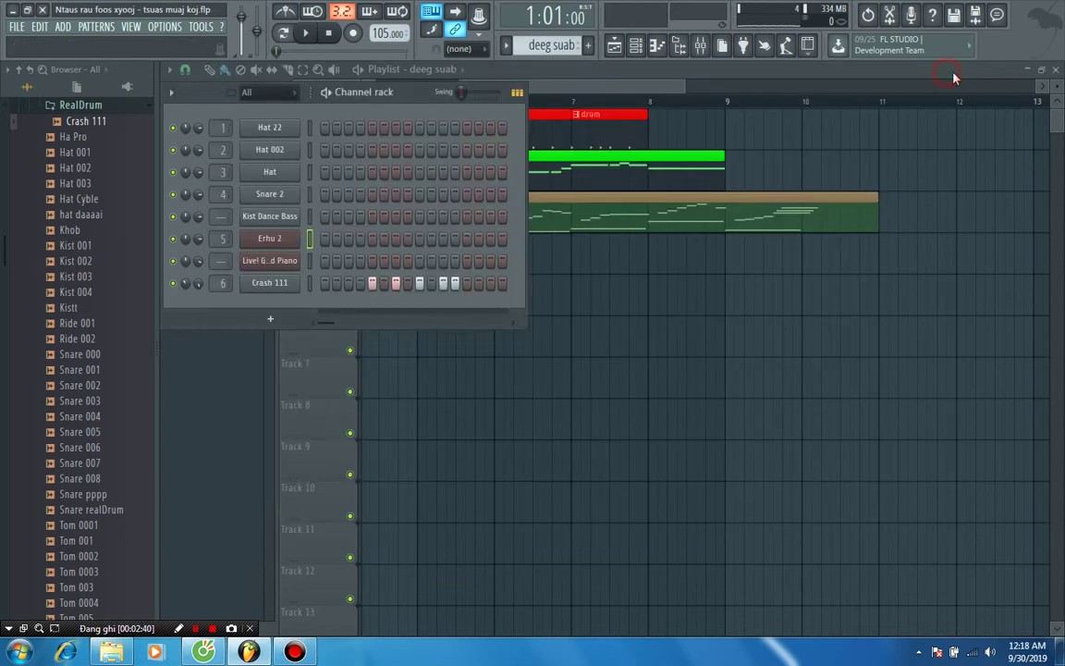
Route the Live! Grand Piano channel to a free mixer track.
left_click(281, 264)
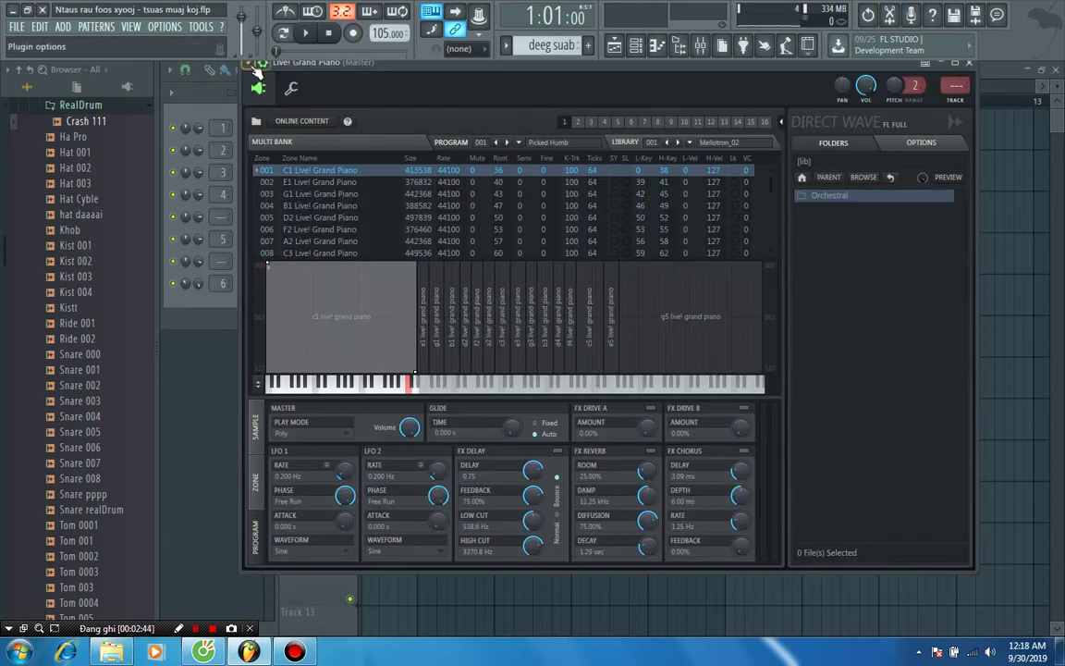
left_click(251, 65)
left_click(444, 108)
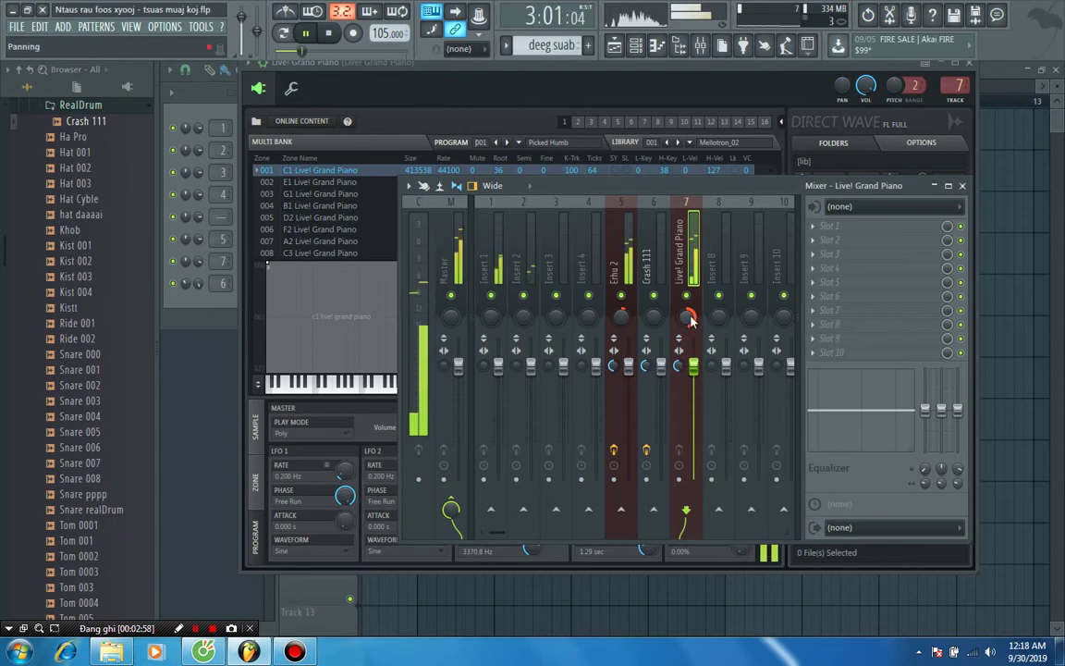
Audition the Live! Grand Piano mixer track panned right and centred during playback, then close the mixer and instrument windows.
left_click_drag(689, 318, 689, 338)
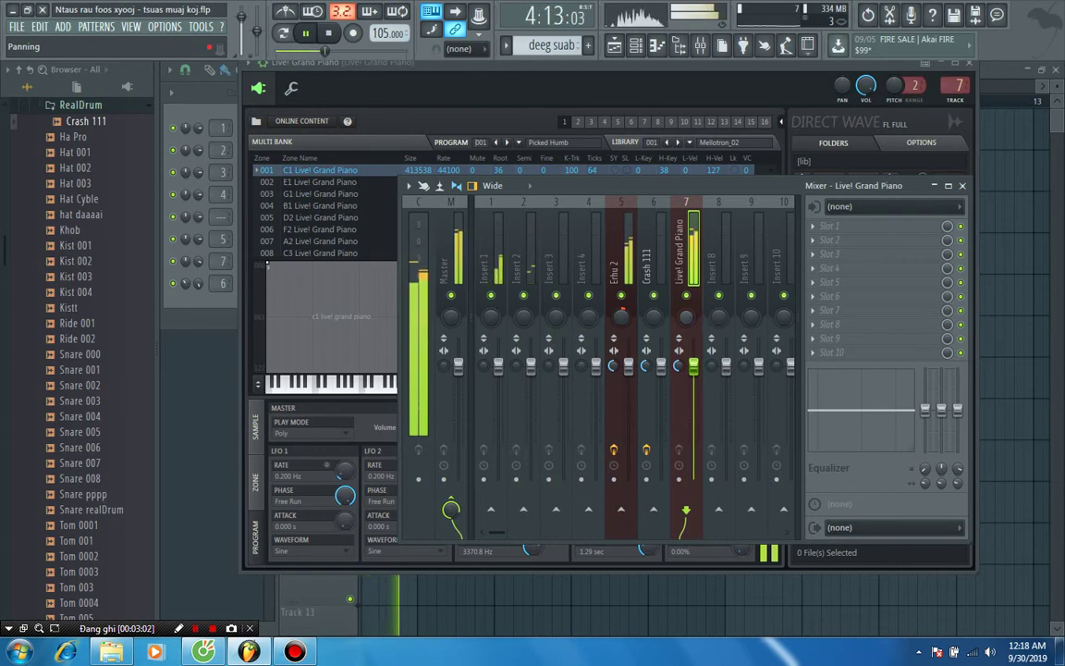
left_click_drag(690, 318, 690, 299)
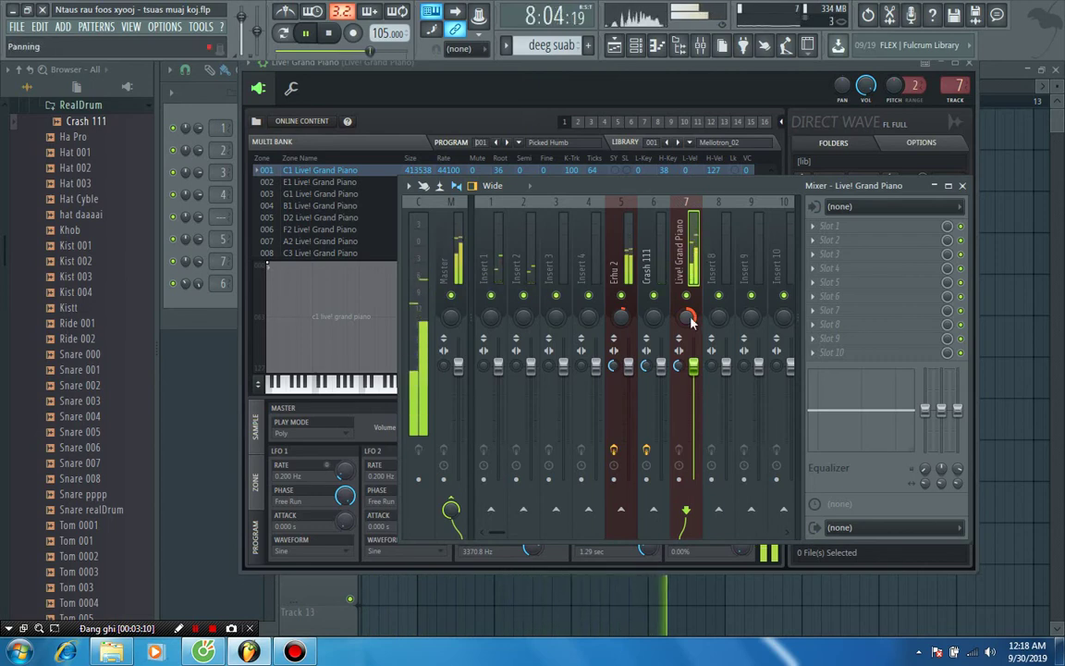
left_click_drag(690, 318, 681, 377)
key("space")
key("space")
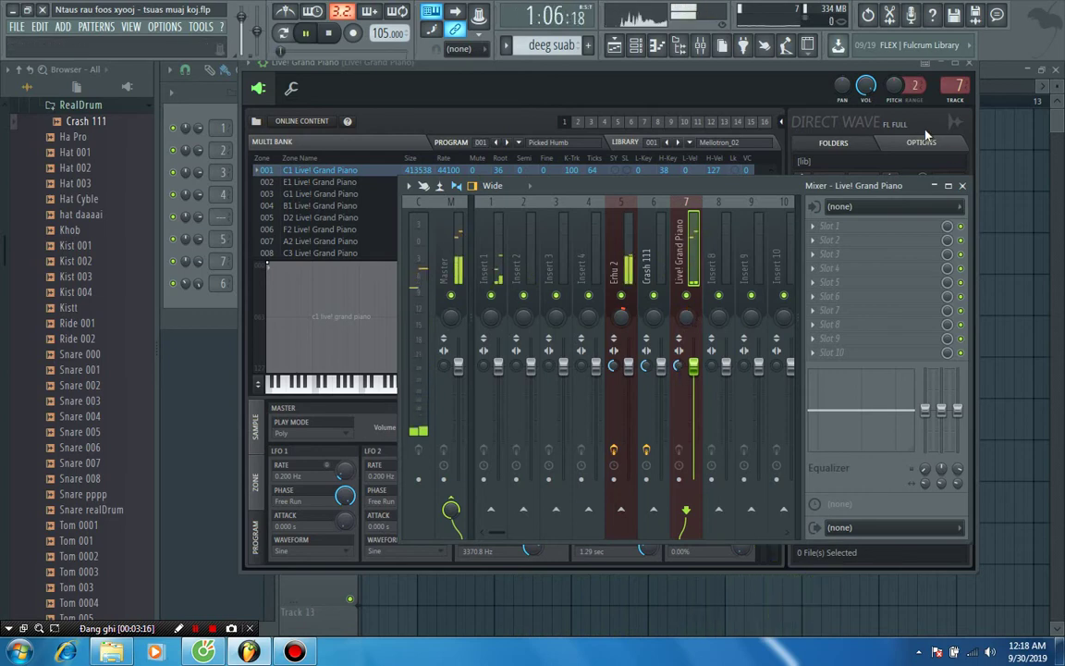
left_click(962, 186)
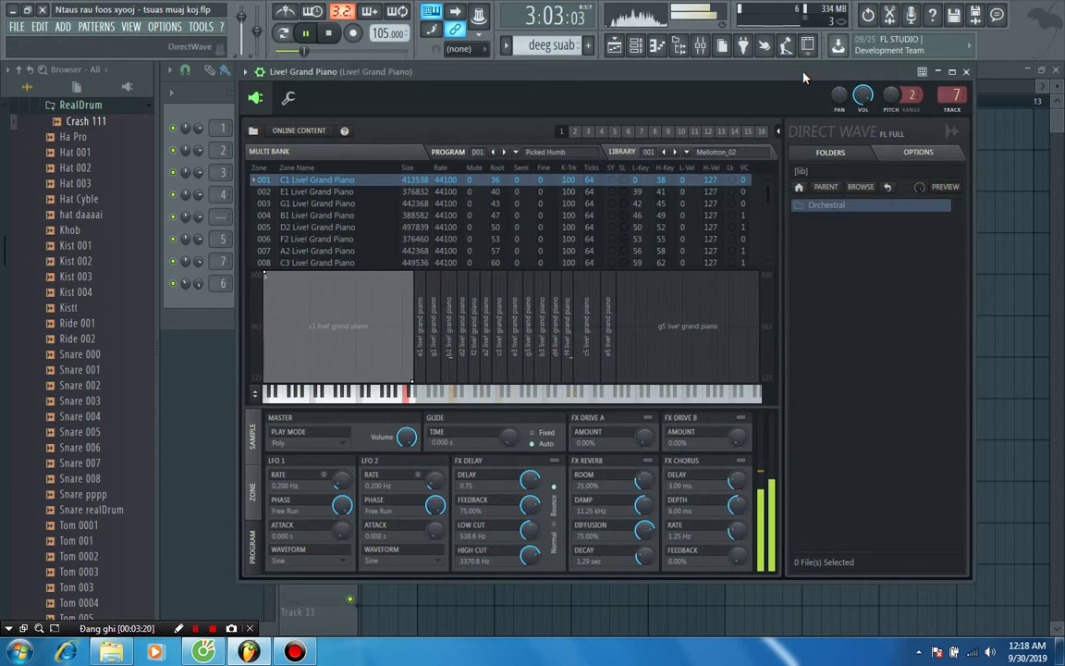
left_click_drag(803, 77, 810, 75)
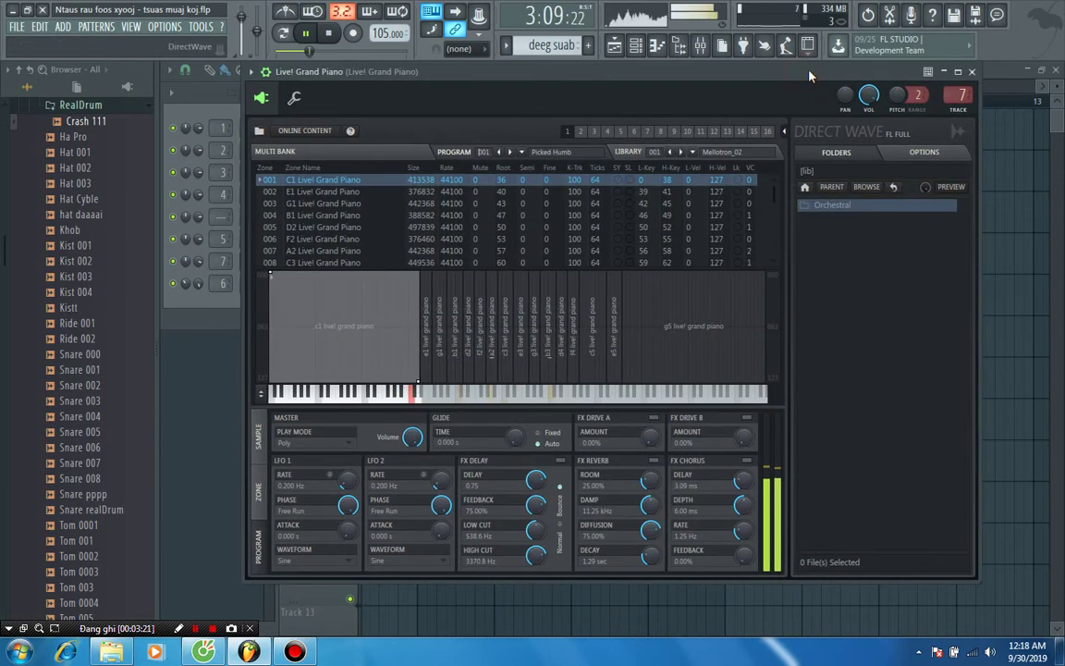
left_click(971, 72)
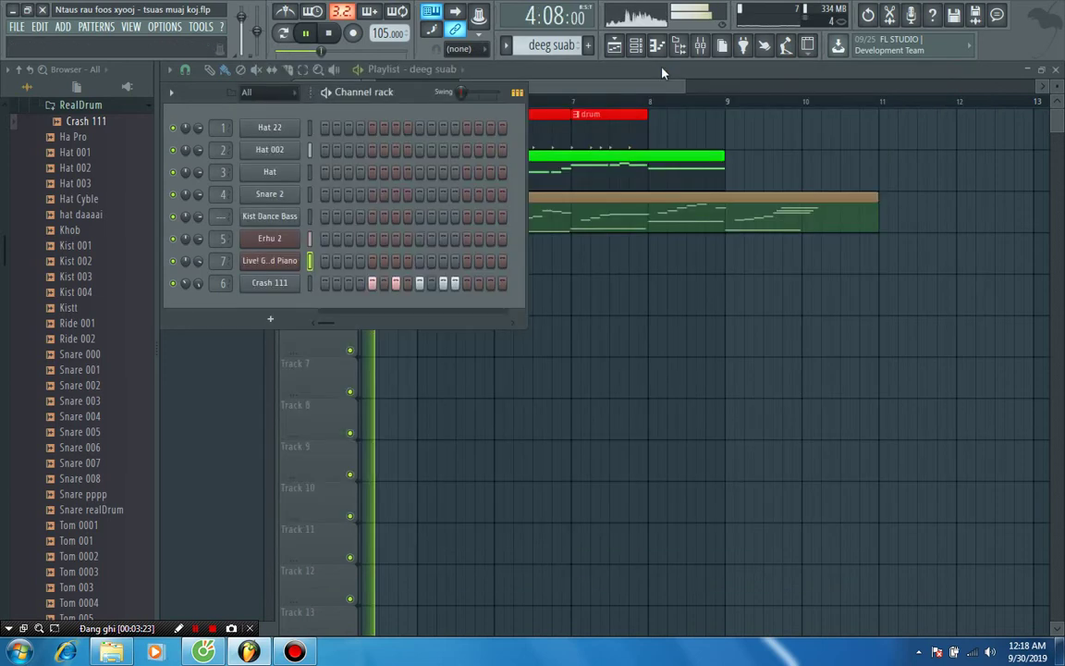
Add Fruity Reeverb 2 to the first effect slot of the Live! Grand Piano mixer track, and close the reverb and mixer windows.
left_click(724, 45)
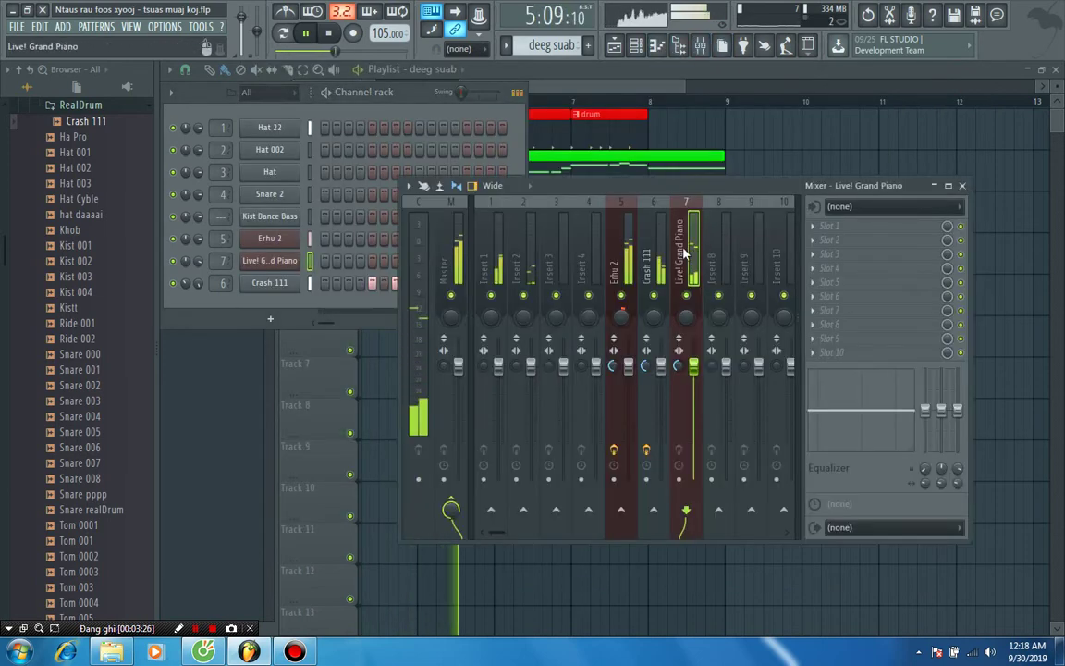
left_click(830, 226)
mouse_move(832, 241)
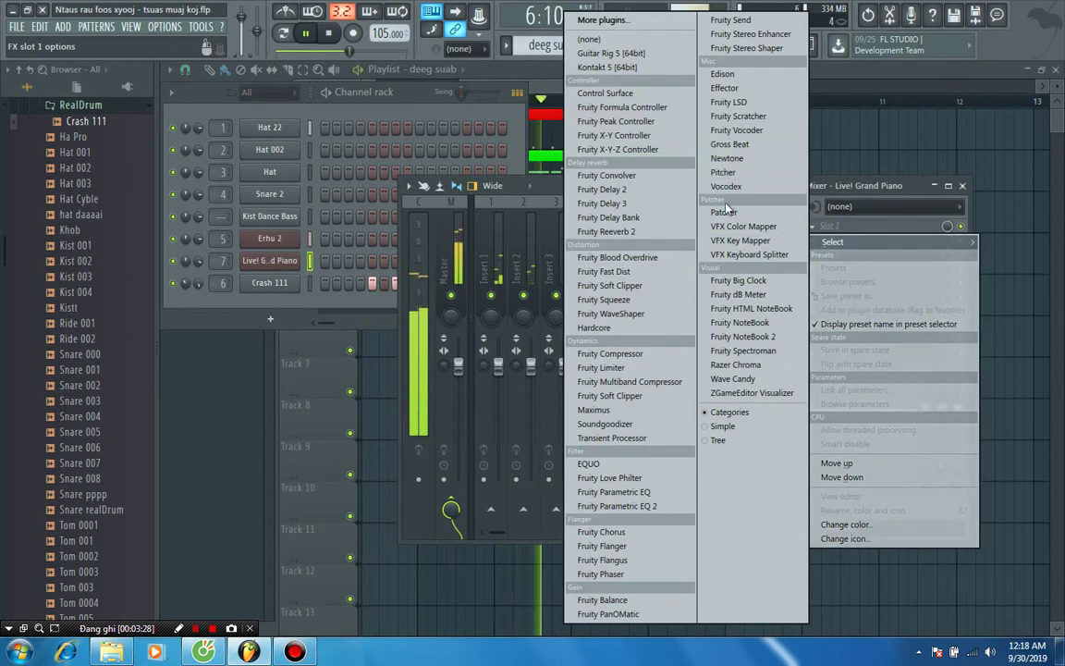
left_click(662, 233)
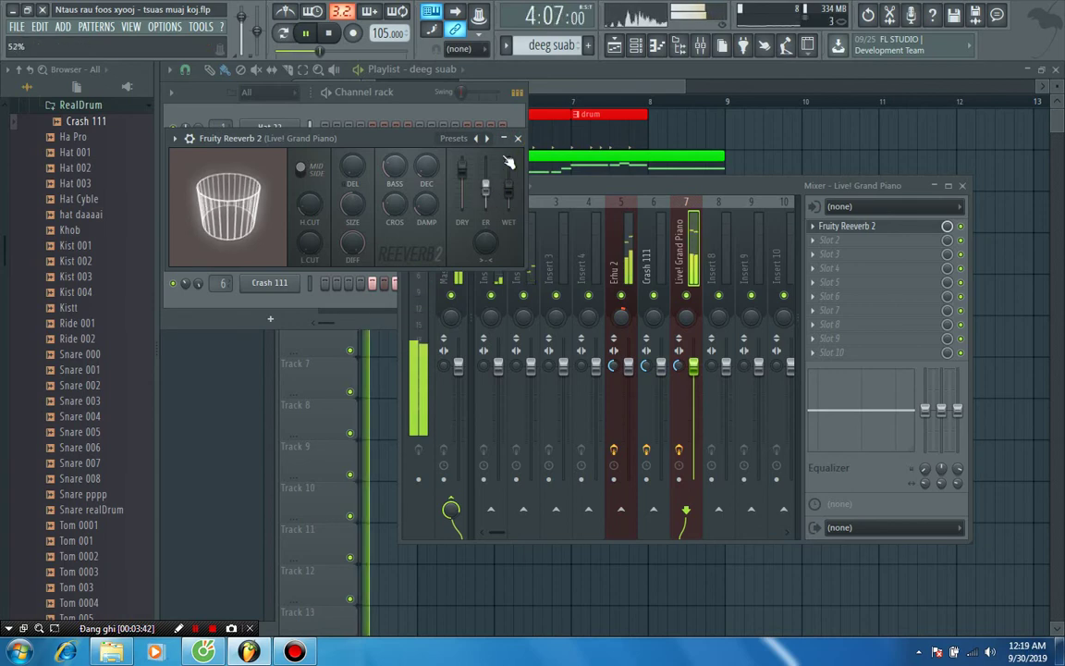
left_click(516, 138)
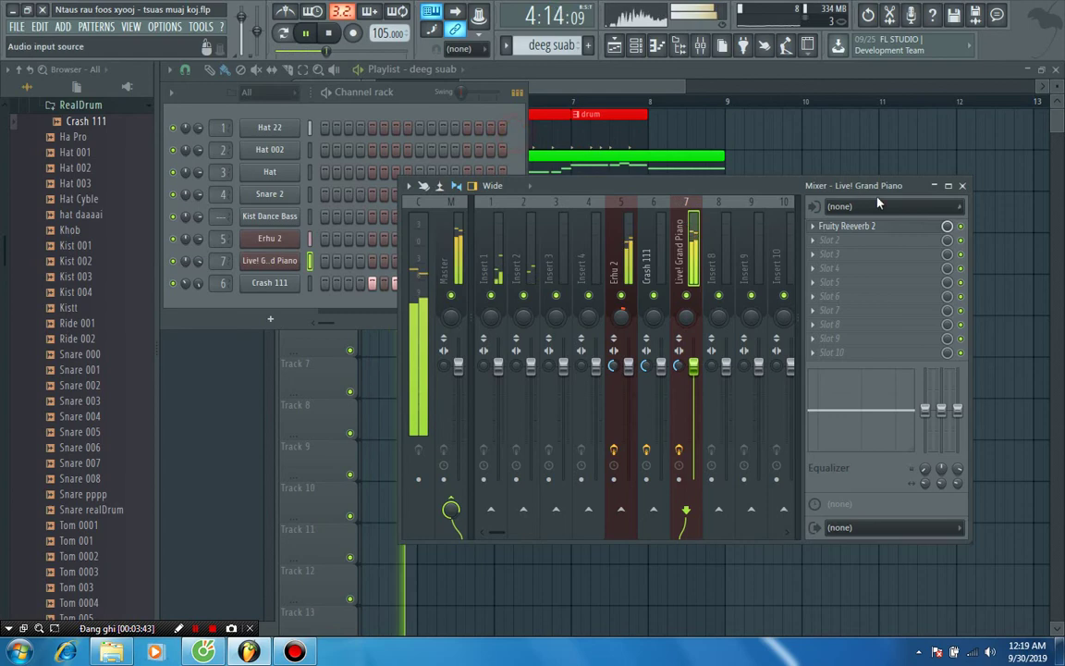
left_click(962, 186)
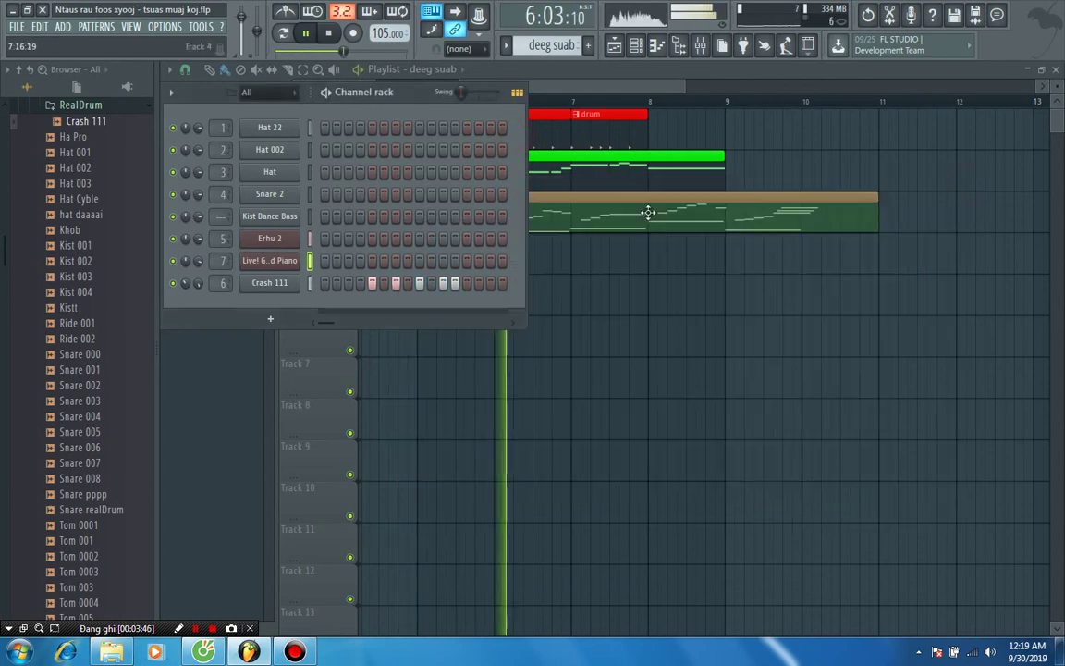
Examine the mixer and channel rack during playback, and stop the song with the playlist back at its start.
left_click(673, 93)
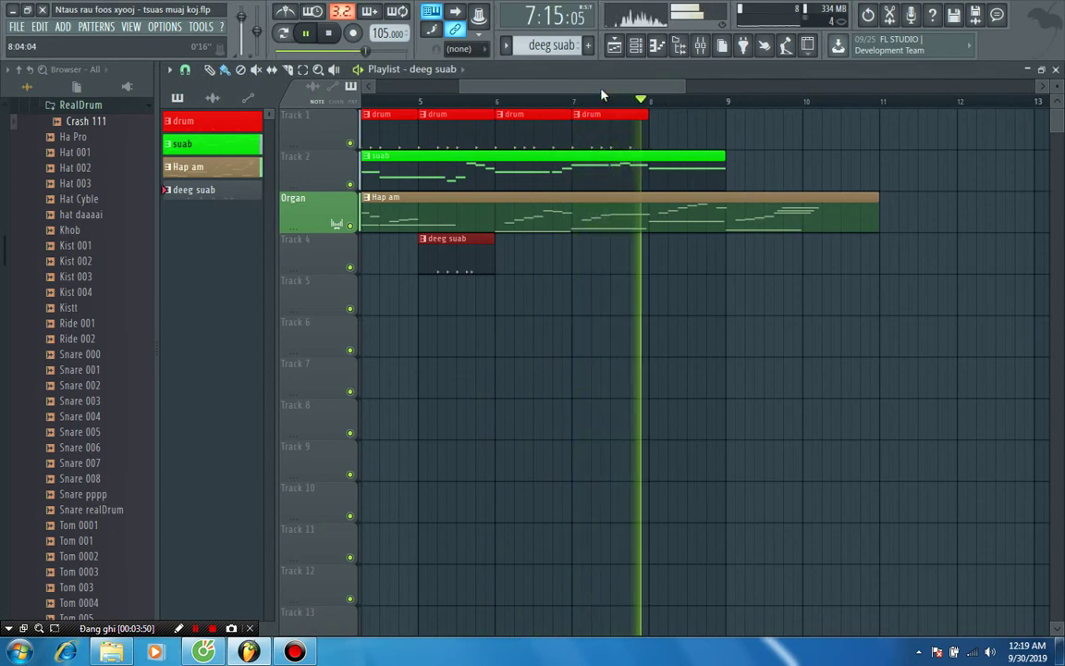
left_click(701, 47)
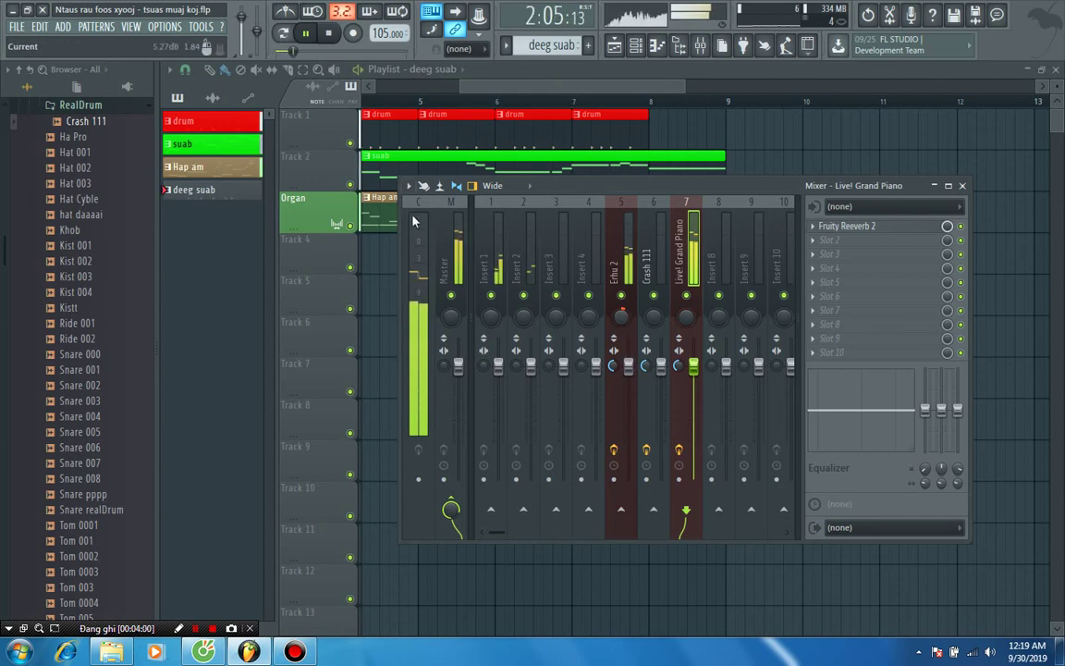
left_click(638, 47)
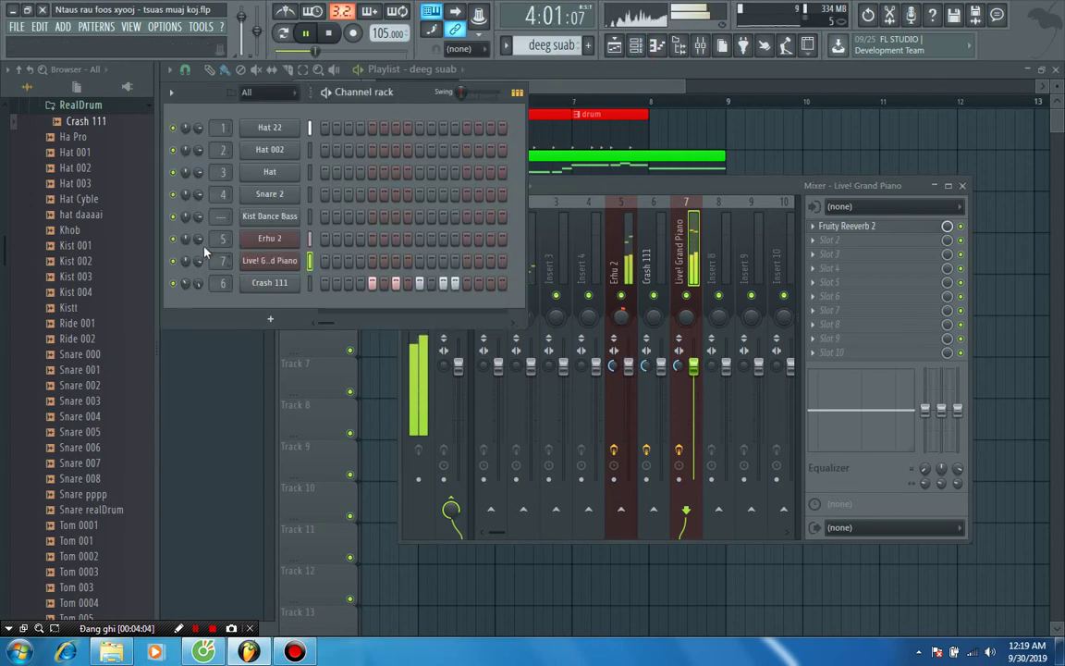
left_click(606, 89)
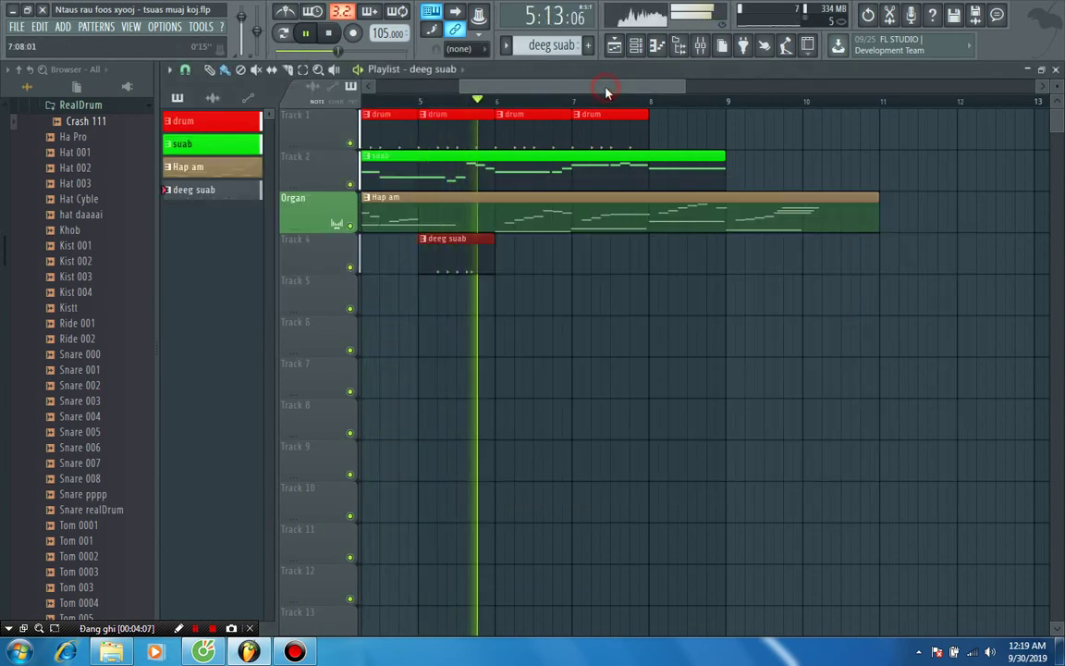
left_click_drag(607, 89, 467, 81)
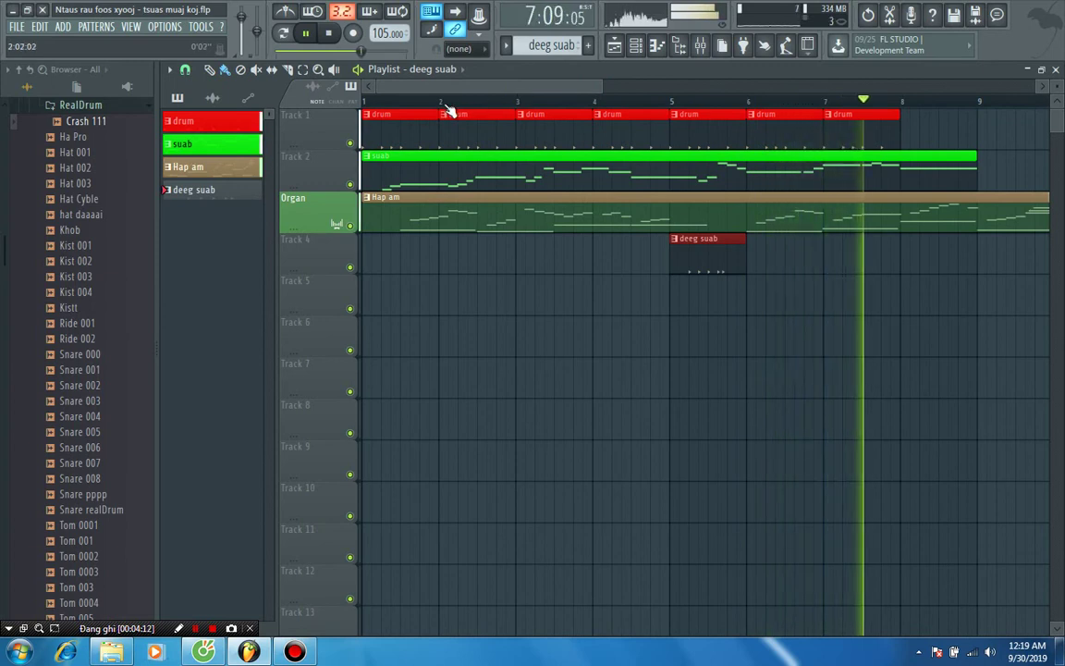
left_click(329, 37)
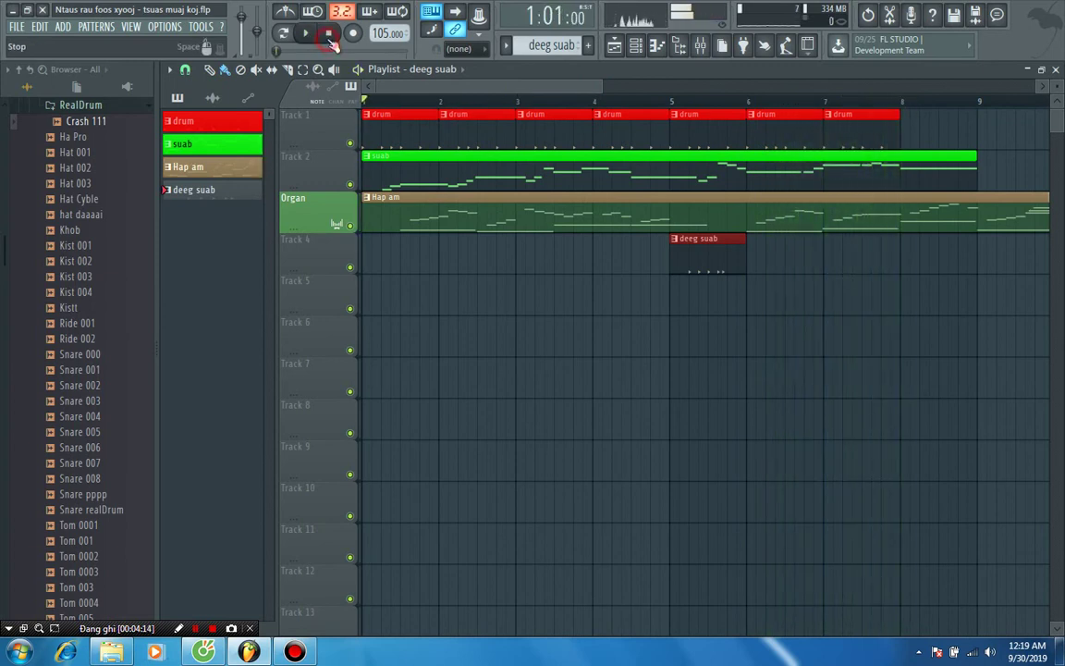
Fine-tune the dry level of the Live! Grand Piano's Fruity Reeverb 2 while the song plays, and close the reverb window.
left_click(701, 48)
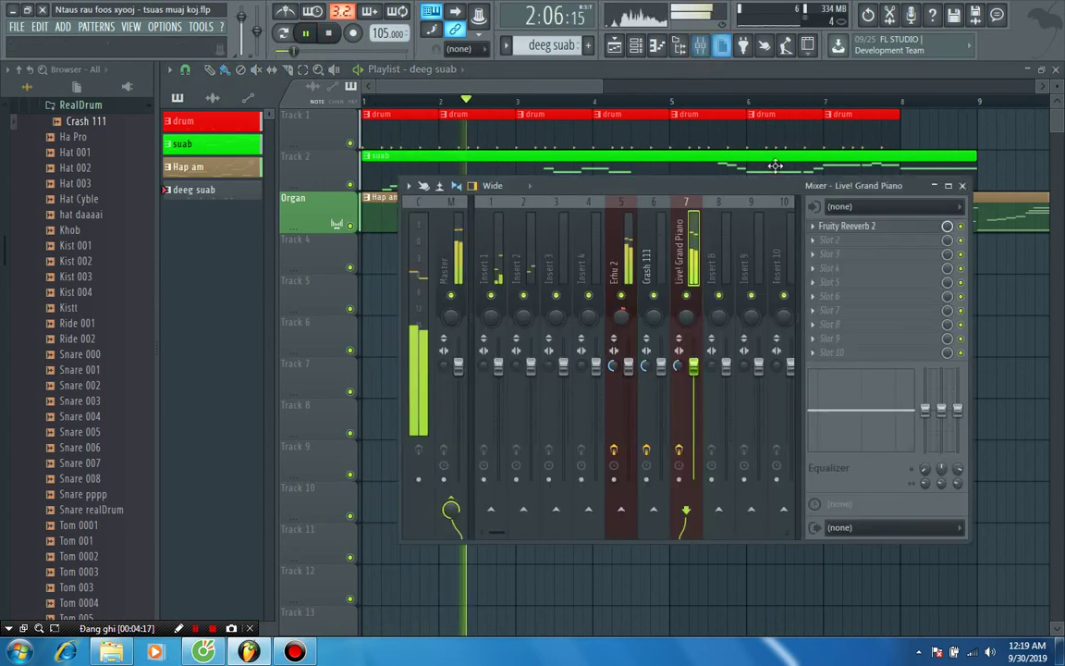
left_click(829, 229)
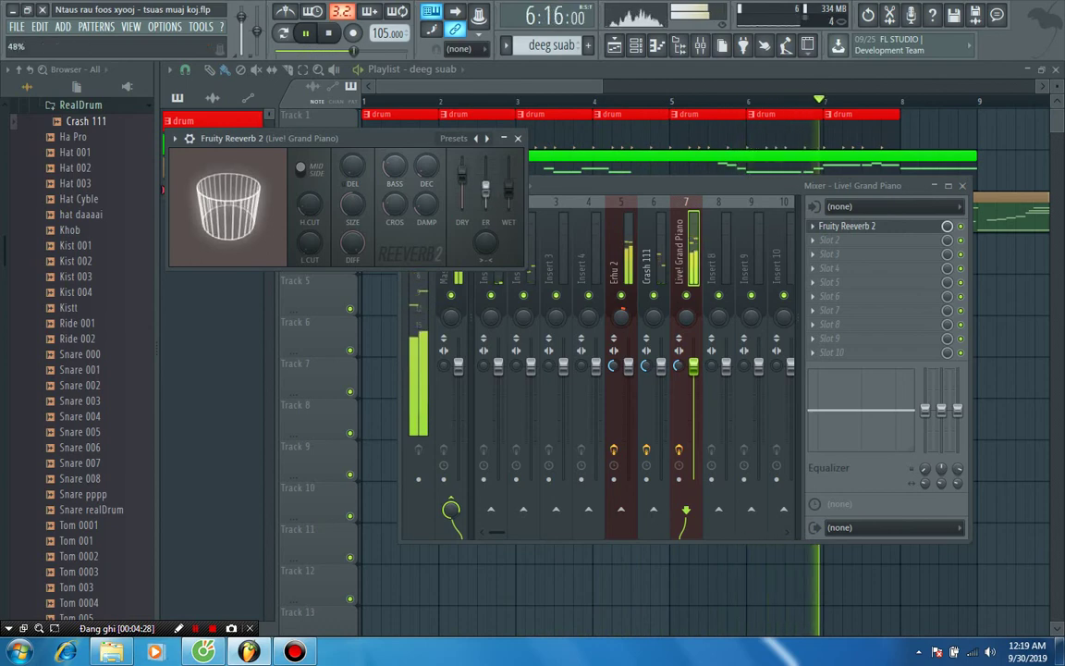
left_click_drag(462, 173, 462, 174)
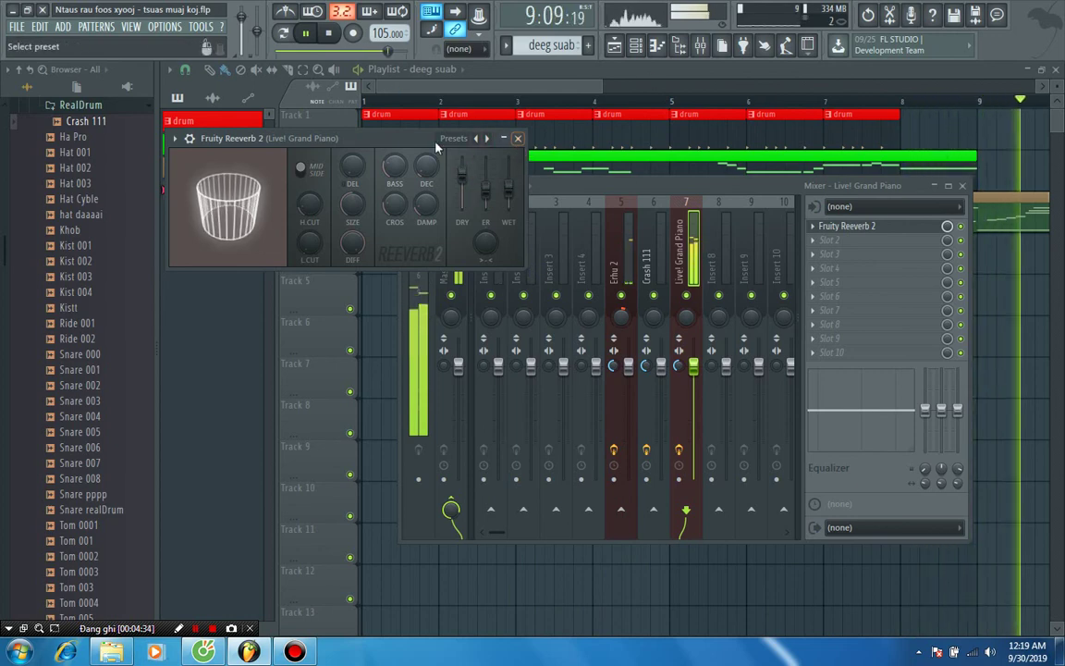
left_click_drag(436, 142, 431, 193)
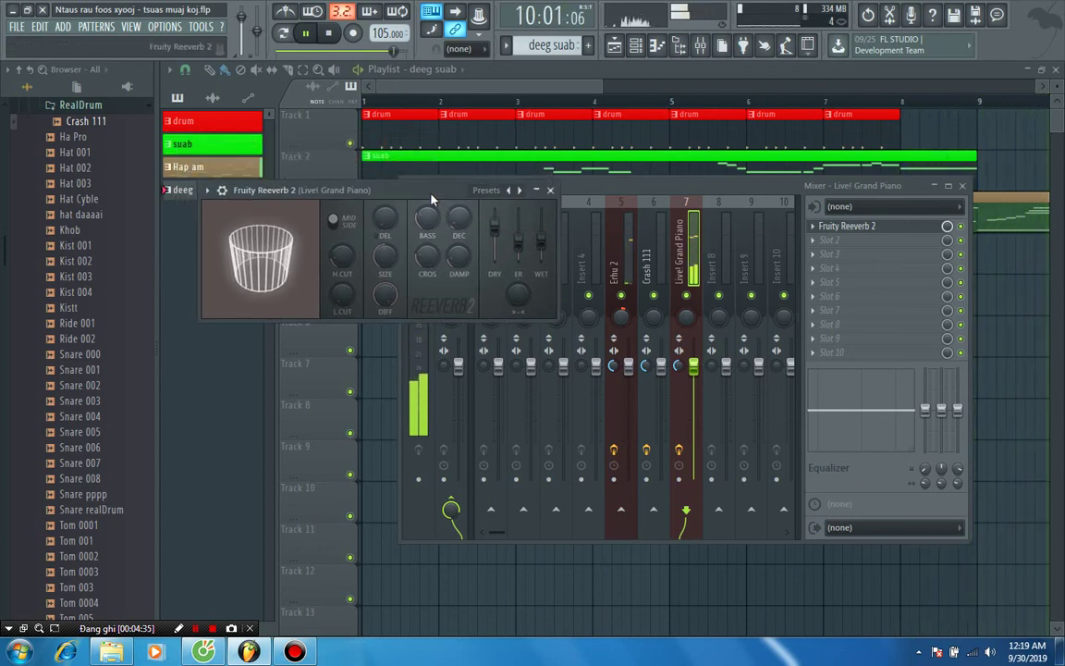
left_click(552, 190)
Close the mixer and save the project under its existing file name.
left_click_drag(647, 185, 667, 271)
left_click(963, 272)
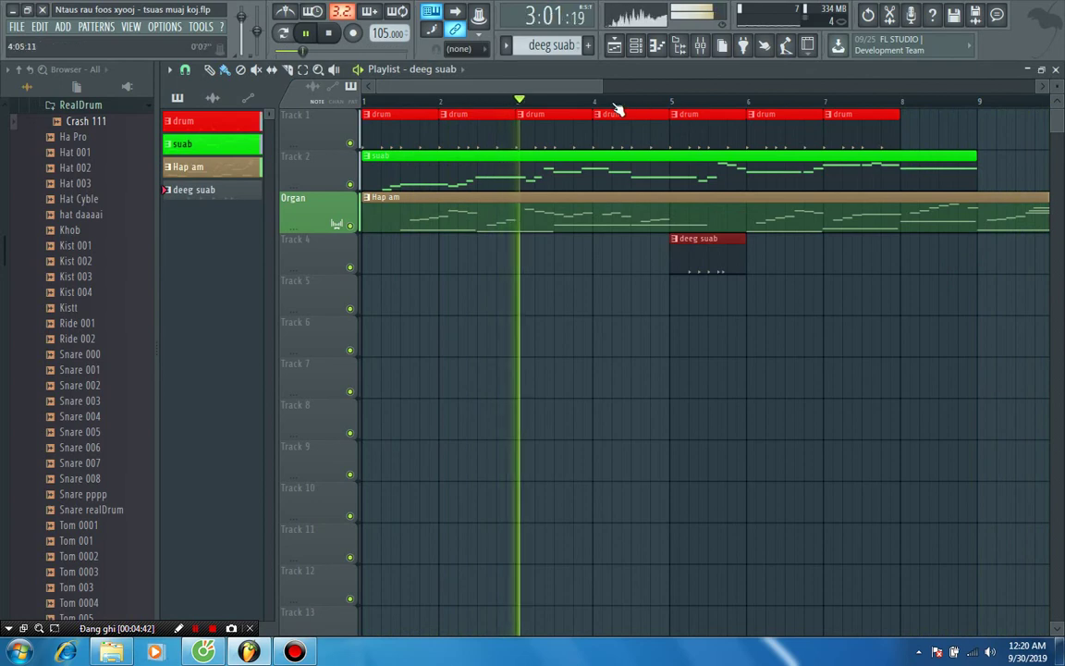
left_click(16, 26)
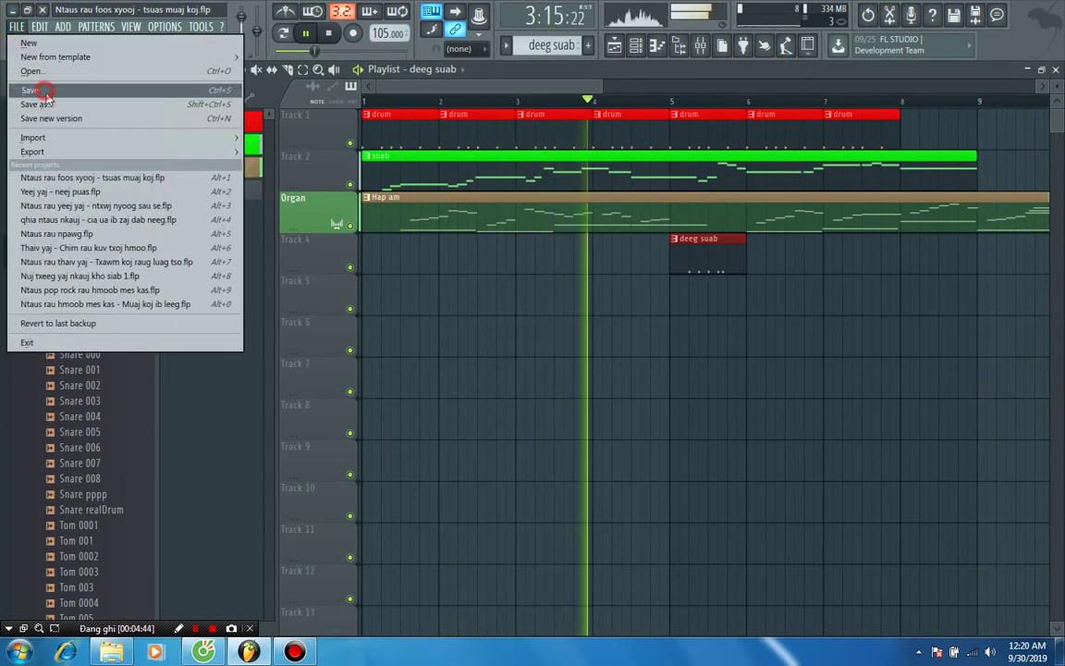
left_click(37, 90)
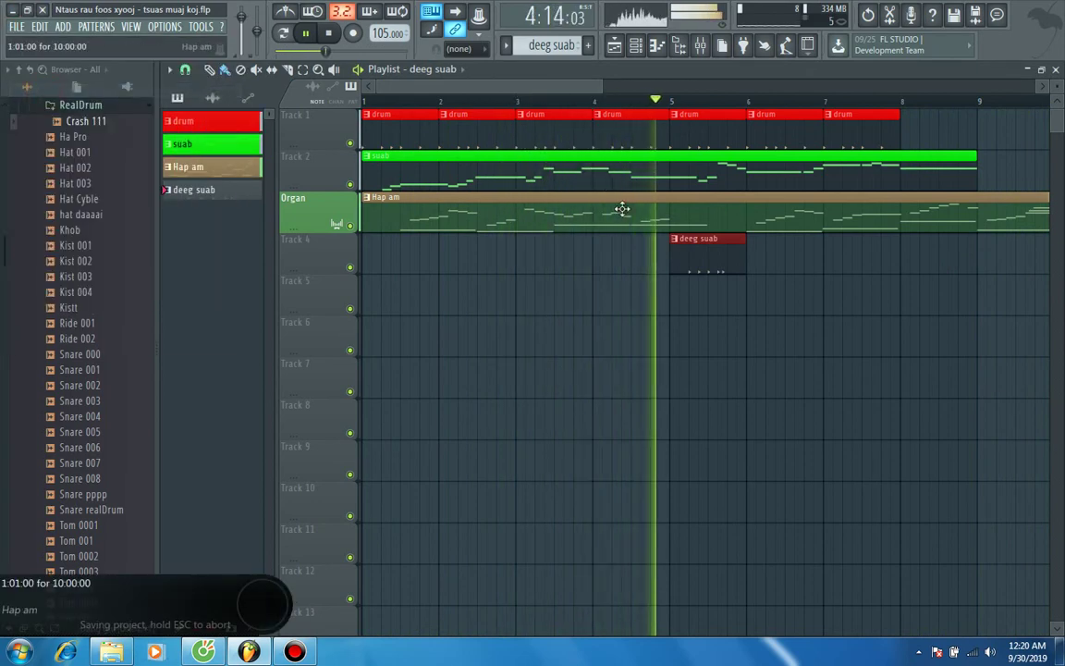
Examine the Live! Grand Piano notes of the Hap am pattern in the piano roll during playback, and close it.
double_click(660, 220)
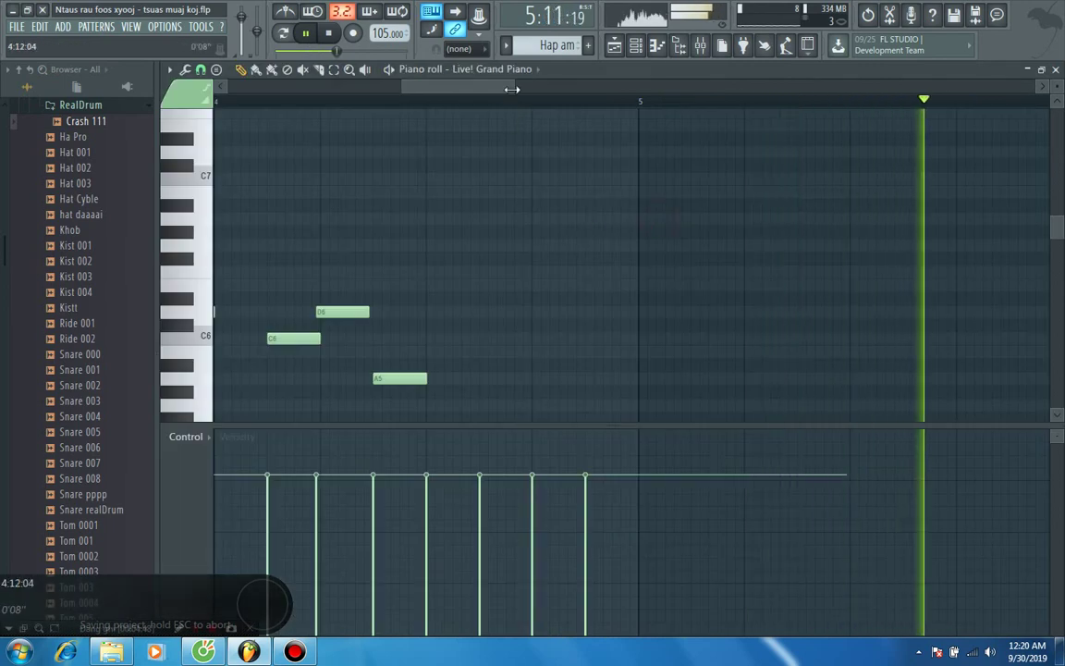
left_click_drag(514, 87, 802, 89)
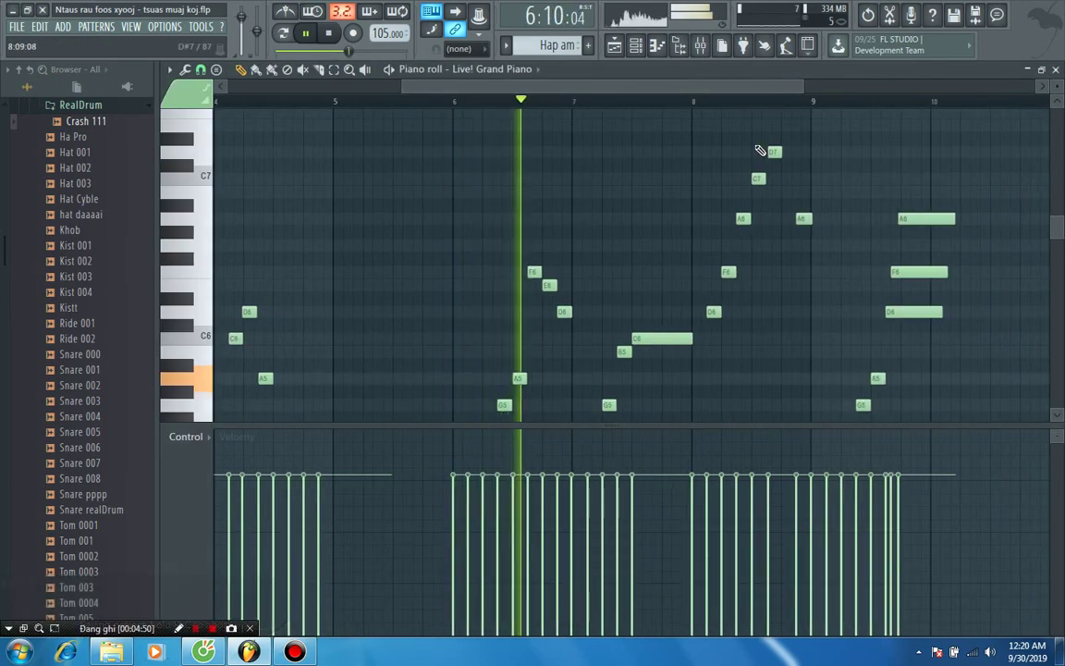
scroll(756, 148, "down", 5)
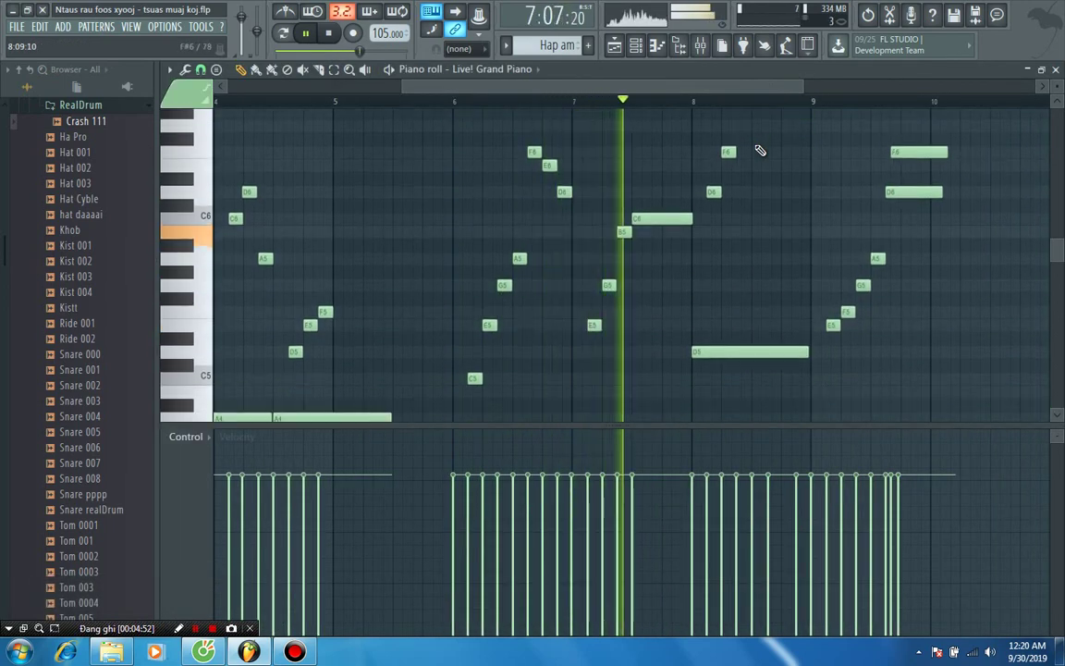
scroll(758, 150, "down", 2)
scroll(759, 151, "up", 4)
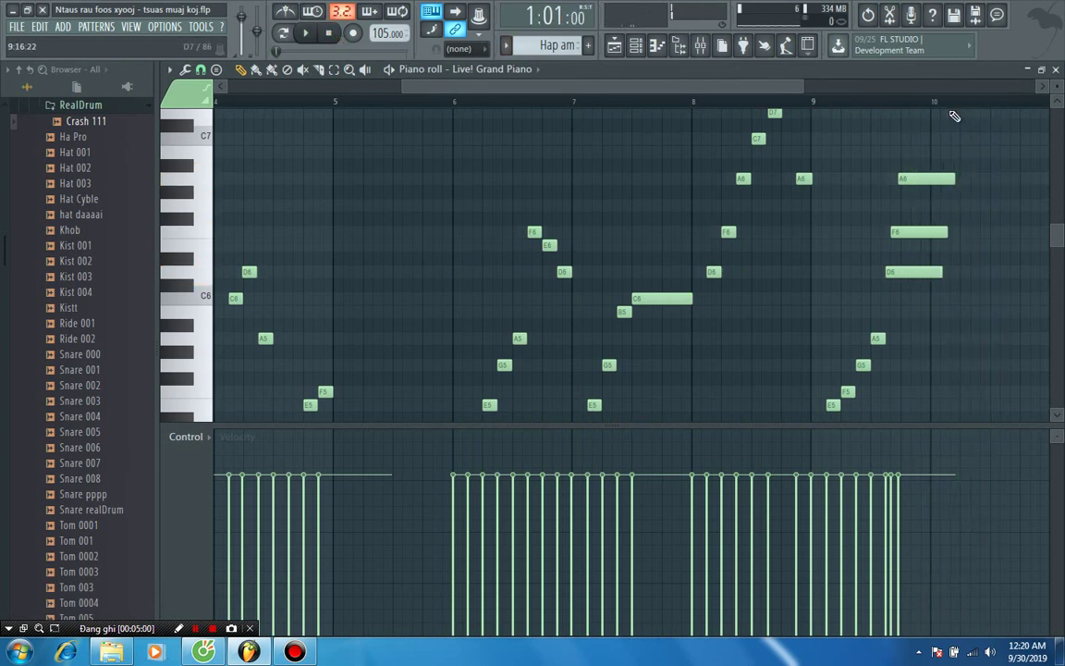
left_click(1054, 70)
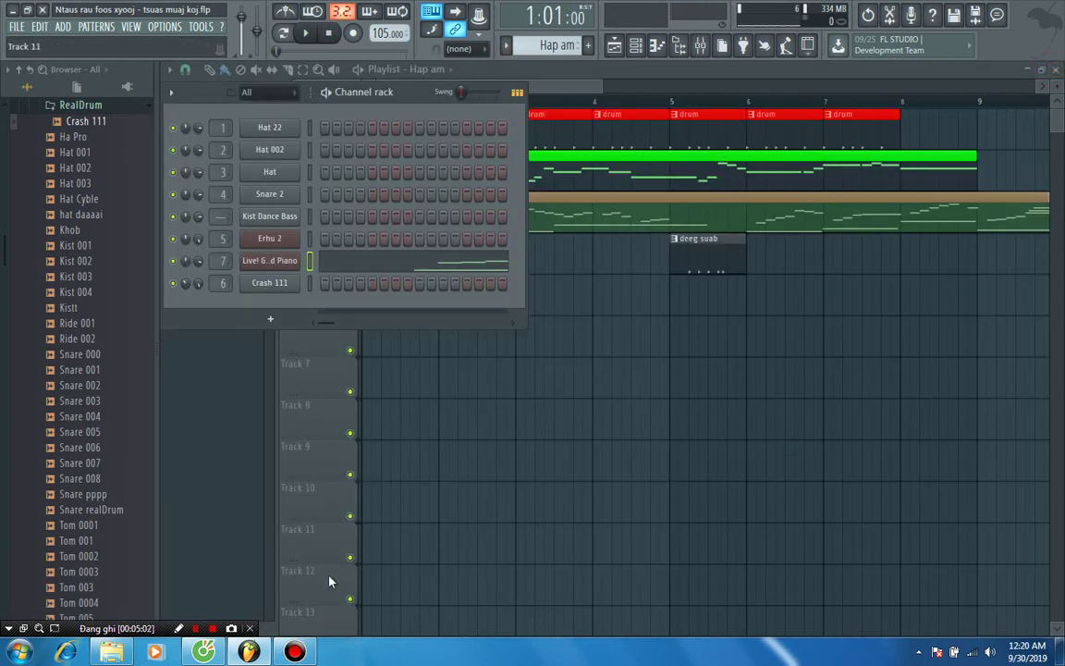